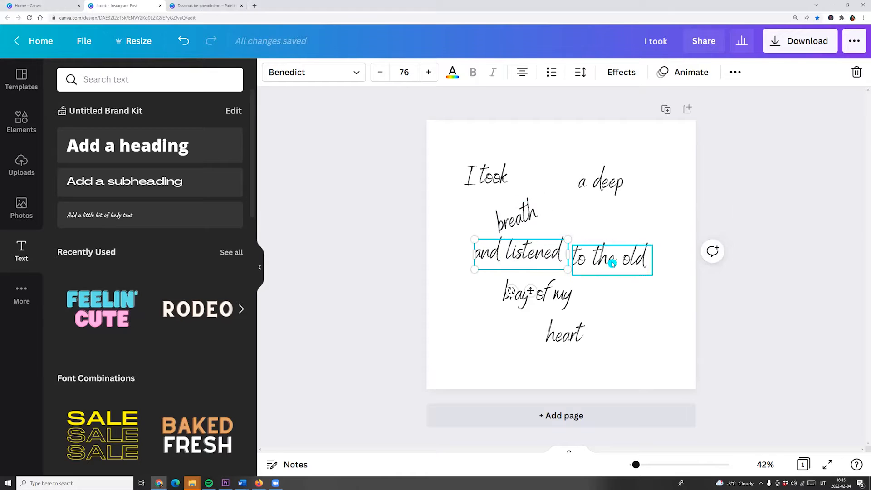
Step: Move the phrase "brag of my" slightly lower and further left on the page to spread the lines apart
{"action": "left_click_drag", "start_coordinate": [539, 295], "coordinate": [523, 307]}
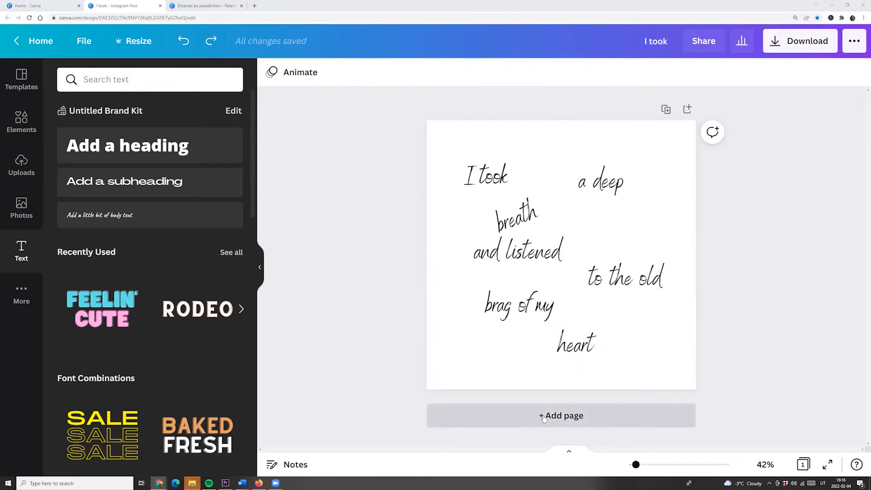
Step: Add a second page and move the "I took" text from page 1 onto it
{"action": "left_click", "coordinate": [544, 417]}
{"action": "scroll", "coordinate": [544, 399], "scroll_direction": "up", "scroll_amount": 5}
{"action": "left_click_drag", "start_coordinate": [492, 176], "coordinate": [513, 441]}
{"action": "scroll", "coordinate": [498, 364], "scroll_direction": "down", "scroll_amount": 6}
Step: Enlarge the "I took" text to font size 265 and centre it on page 2
{"action": "left_click_drag", "start_coordinate": [538, 263], "coordinate": [639, 361]}
{"action": "left_click", "coordinate": [632, 356]}
{"action": "left_click_drag", "start_coordinate": [581, 284], "coordinate": [575, 370]}
{"action": "scroll", "coordinate": [645, 312], "scroll_direction": "down", "scroll_amount": 2}
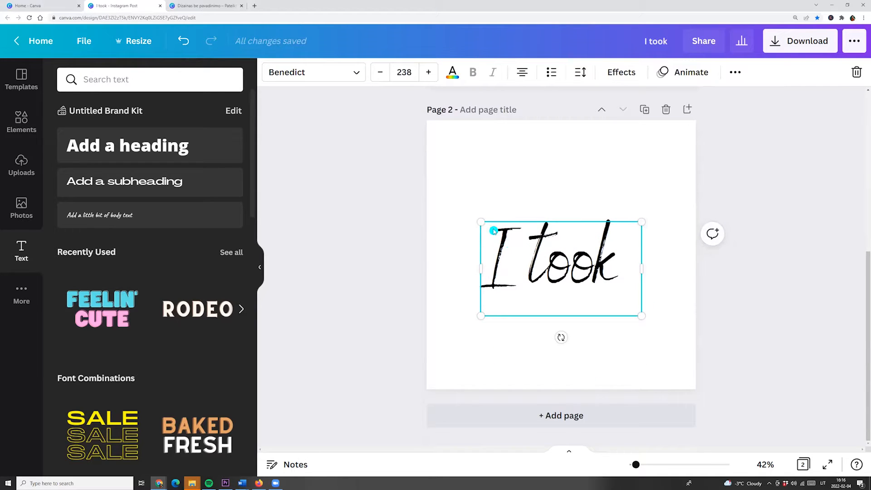
{"action": "left_click_drag", "start_coordinate": [476, 212], "coordinate": [467, 214]}
{"action": "left_click_drag", "start_coordinate": [641, 315], "coordinate": [647, 319]}
{"action": "left_click_drag", "start_coordinate": [559, 260], "coordinate": [562, 248]}
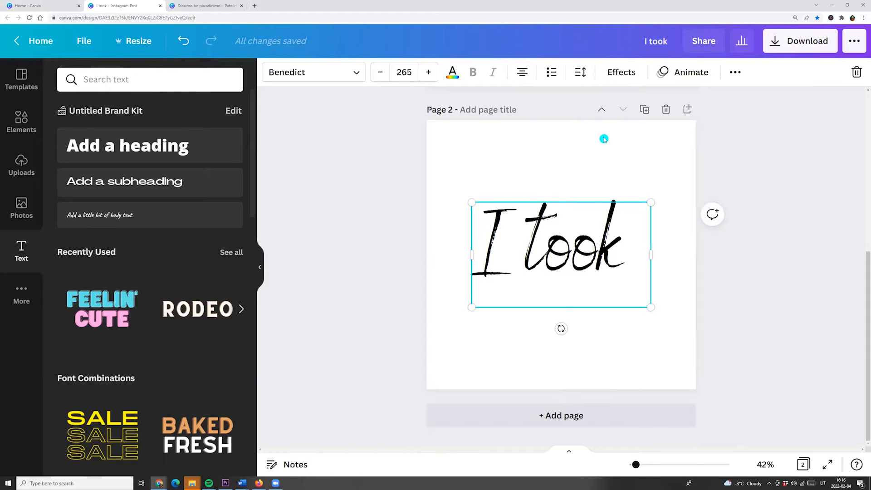
Step: Download only page 2 with "I took" as a PNG with a transparent background
{"action": "left_click", "coordinate": [800, 41]}
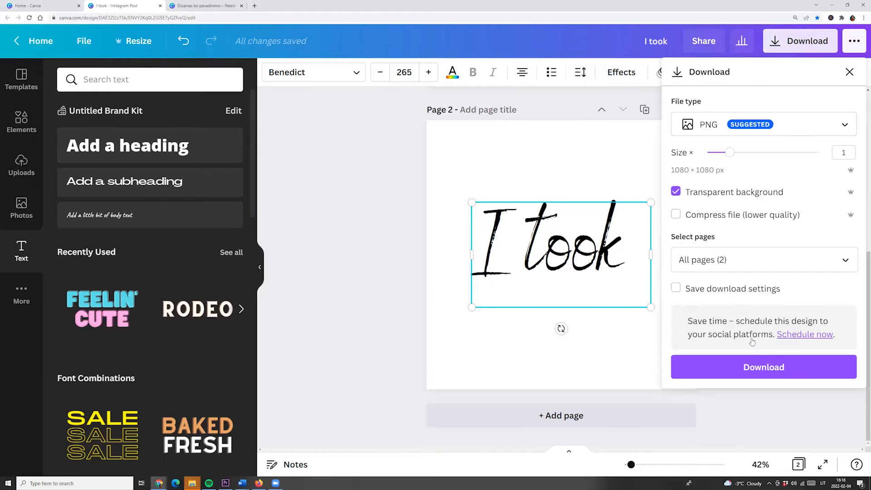
{"action": "left_click", "coordinate": [845, 262]}
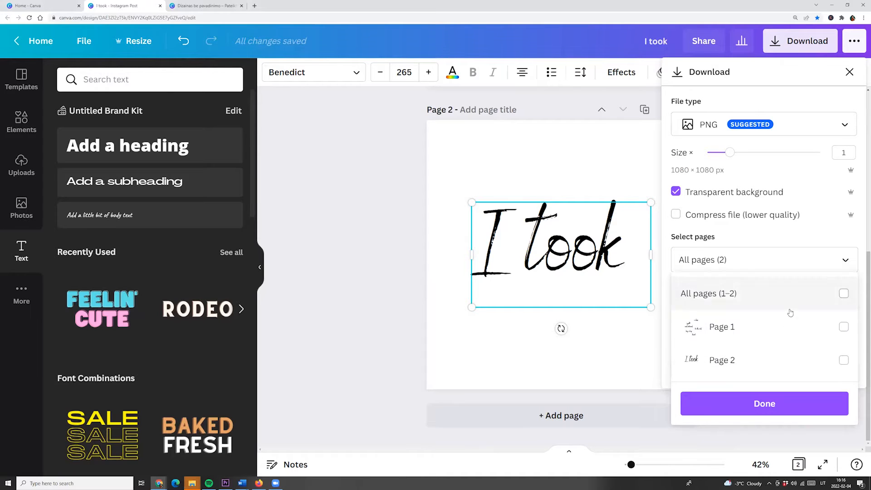
{"action": "left_click", "coordinate": [773, 356]}
{"action": "left_click", "coordinate": [763, 401]}
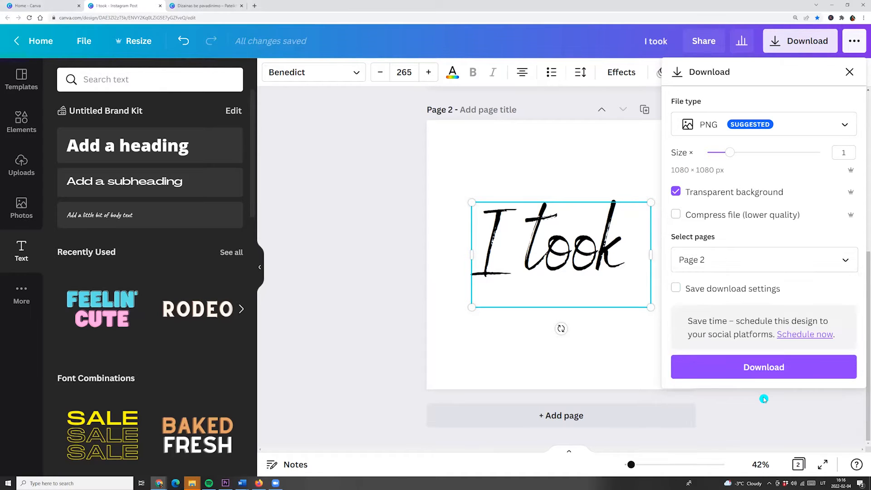
{"action": "left_click", "coordinate": [748, 373]}
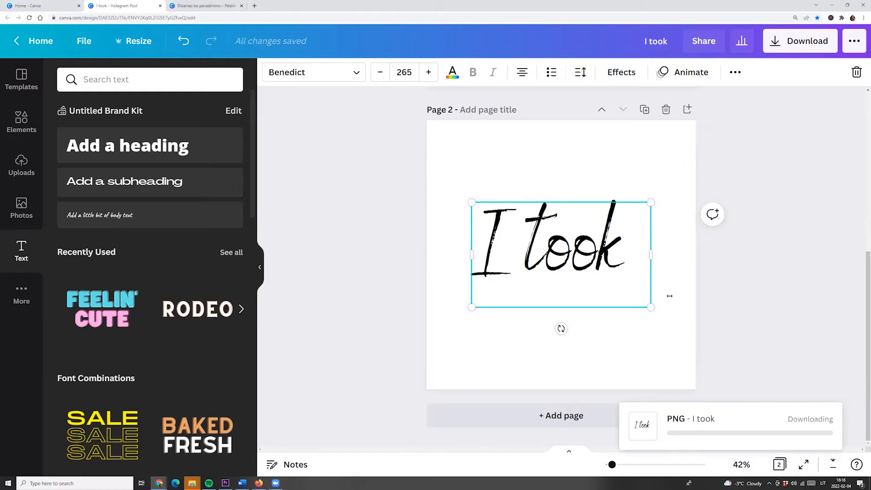
Step: Insert a blank page after page 1 and place an enlarged, centred copy of "a deep" on it
{"action": "scroll", "coordinate": [653, 272], "scroll_direction": "up", "scroll_amount": 6}
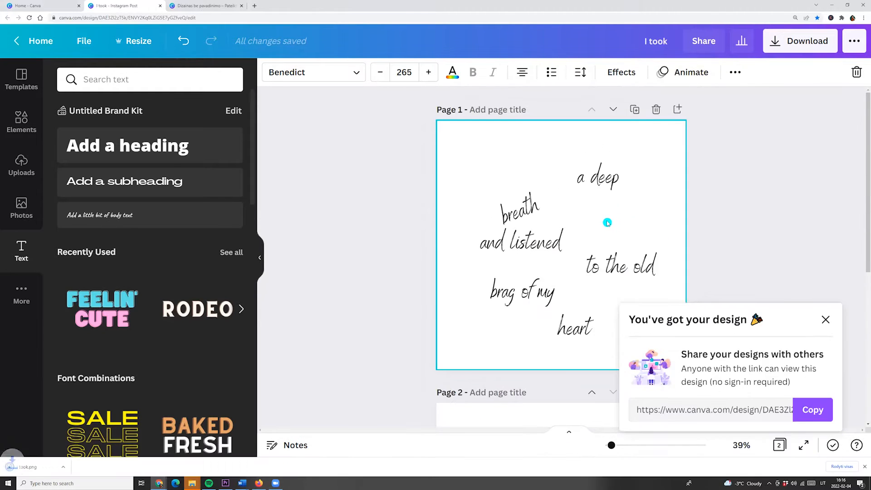
{"action": "scroll", "coordinate": [589, 227], "scroll_direction": "down", "scroll_amount": 4}
{"action": "scroll", "coordinate": [639, 226], "scroll_direction": "up", "scroll_amount": 4}
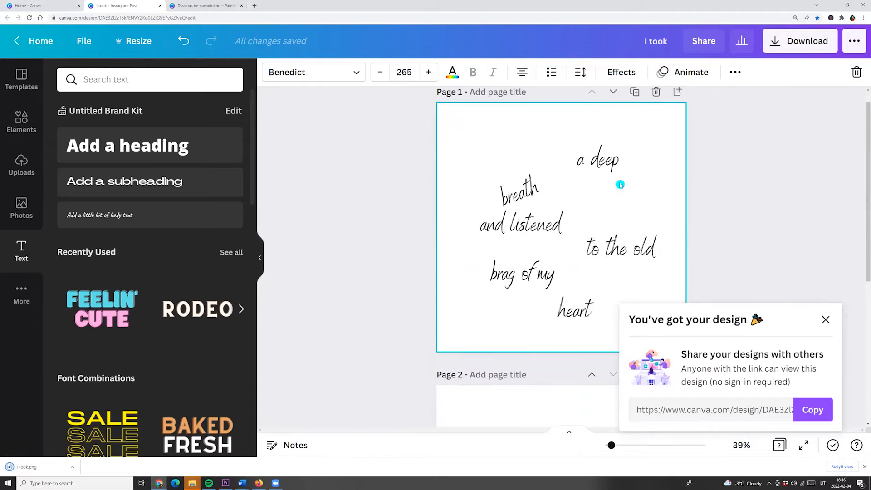
{"action": "left_click", "coordinate": [619, 171]}
{"action": "key", "text": "ctrl+c"}
{"action": "left_click", "coordinate": [677, 109]}
{"action": "key", "text": "ctrl+v"}
{"action": "left_click_drag", "start_coordinate": [576, 184], "coordinate": [458, 116]}
{"action": "left_click_drag", "start_coordinate": [540, 167], "coordinate": [561, 248]}
Step: Download only the new page 2 with "a deep" as a PNG
{"action": "left_click", "coordinate": [800, 41]}
{"action": "left_click", "coordinate": [753, 258]}
{"action": "left_click", "coordinate": [753, 143]}
{"action": "left_click", "coordinate": [762, 366]}
Step: Replace the text on page 2 with a copy of "breath" from page 1 and enlarge it
{"action": "scroll", "coordinate": [644, 227], "scroll_direction": "up", "scroll_amount": 6}
{"action": "left_click", "coordinate": [515, 217]}
{"action": "scroll", "coordinate": [544, 218], "scroll_direction": "down", "scroll_amount": 6}
{"action": "key", "text": "ctrl+v"}
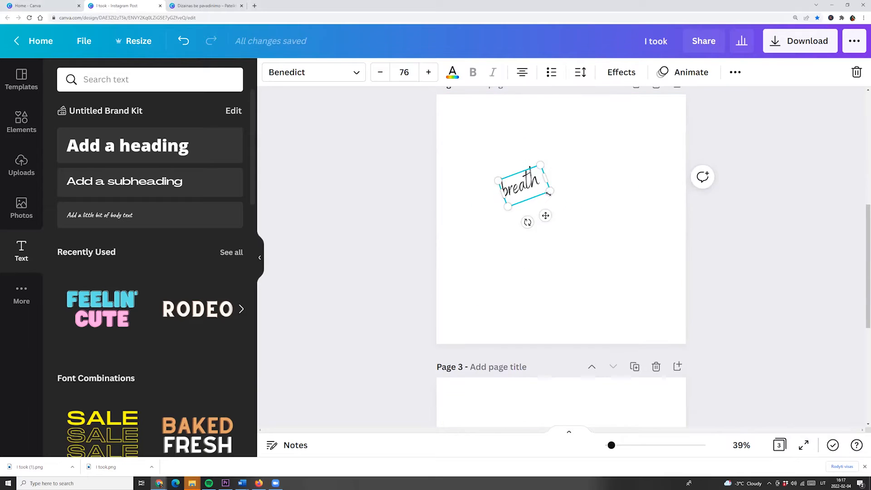
{"action": "left_click_drag", "start_coordinate": [550, 192], "coordinate": [664, 241]}
Step: Download only page 2 with the enlarged "breath" text as a PNG
{"action": "left_click", "coordinate": [799, 41]}
{"action": "left_click", "coordinate": [752, 260]}
{"action": "left_click", "coordinate": [802, 144]}
{"action": "left_click", "coordinate": [761, 366]}
Step: Replace the text on page 2 with an enlarged copy of "and listened" and download the page as a PNG
{"action": "scroll", "coordinate": [562, 227], "scroll_direction": "up", "scroll_amount": 6}
{"action": "left_click", "coordinate": [517, 212]}
{"action": "key", "text": "ctrl+v"}
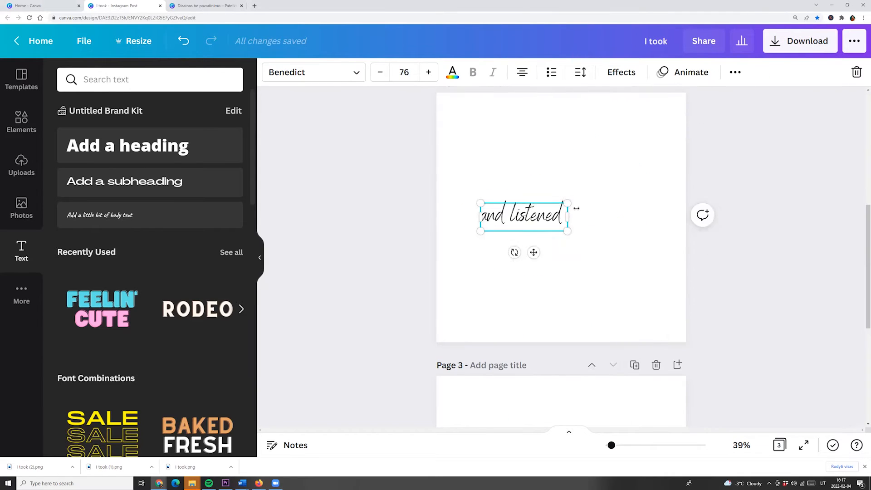
{"action": "left_click_drag", "start_coordinate": [567, 203], "coordinate": [697, 159]}
{"action": "left_click", "coordinate": [800, 41]}
{"action": "left_click", "coordinate": [762, 366]}
Step: Replace the text on page 2 with an enlarged copy of "to the old" and download the page as a PNG
{"action": "left_click", "coordinate": [605, 226]}
{"action": "key", "text": "ctrl+v"}
{"action": "left_click_drag", "start_coordinate": [586, 261], "coordinate": [468, 219]}
{"action": "left_click", "coordinate": [800, 41]}
{"action": "left_click", "coordinate": [762, 366]}
Step: Replace the text on page 2 with an enlarged copy of "brag of my" and download the page as a PNG
{"action": "scroll", "coordinate": [562, 227], "scroll_direction": "up", "scroll_amount": 3}
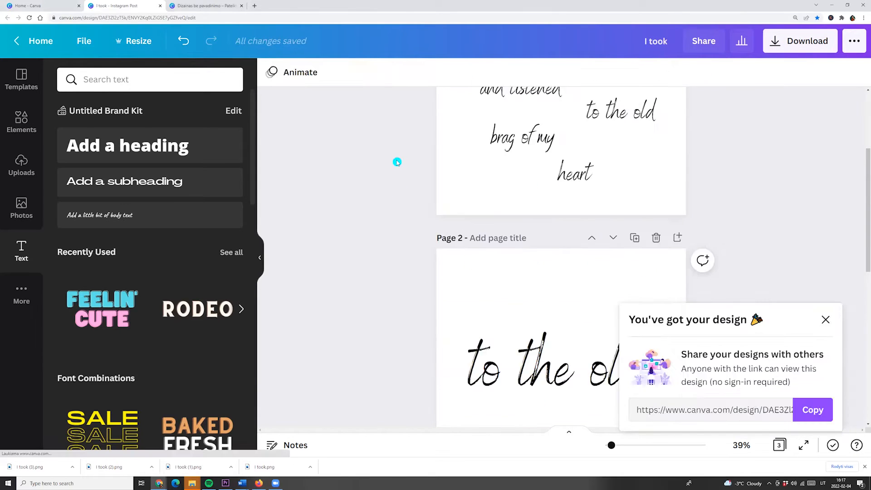
{"action": "left_click", "coordinate": [520, 137]}
{"action": "key", "text": "ctrl+v"}
{"action": "left_click_drag", "start_coordinate": [561, 223], "coordinate": [655, 137]}
{"action": "left_click", "coordinate": [800, 40]}
{"action": "left_click", "coordinate": [761, 367]}
Step: Place a copy of "heart" on page 2, enlarge and centre it, and download the page as a PNG
{"action": "left_click", "coordinate": [581, 220]}
{"action": "key", "text": "ctrl+c"}
{"action": "scroll", "coordinate": [562, 226], "scroll_direction": "down", "scroll_amount": 5}
{"action": "key", "text": "ctrl+v"}
{"action": "left_click_drag", "start_coordinate": [557, 253], "coordinate": [449, 151]}
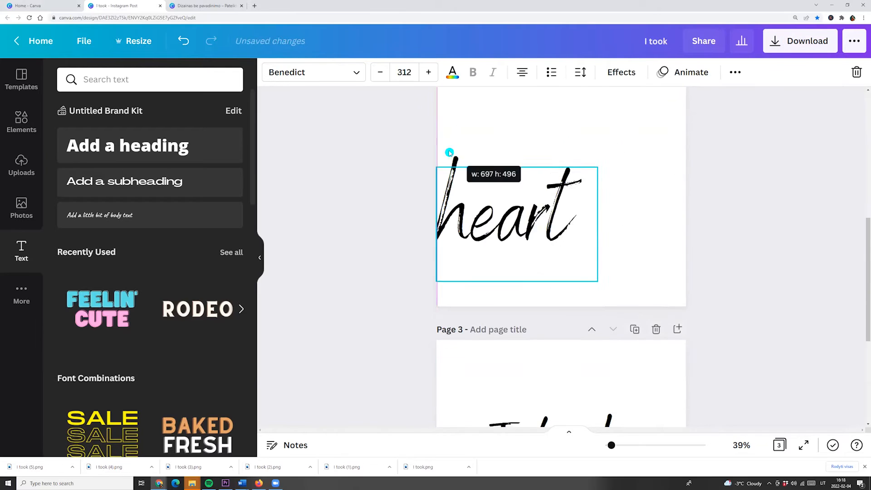
{"action": "left_click_drag", "start_coordinate": [517, 217], "coordinate": [568, 163]}
{"action": "left_click", "coordinate": [800, 41]}
{"action": "left_click", "coordinate": [762, 366]}
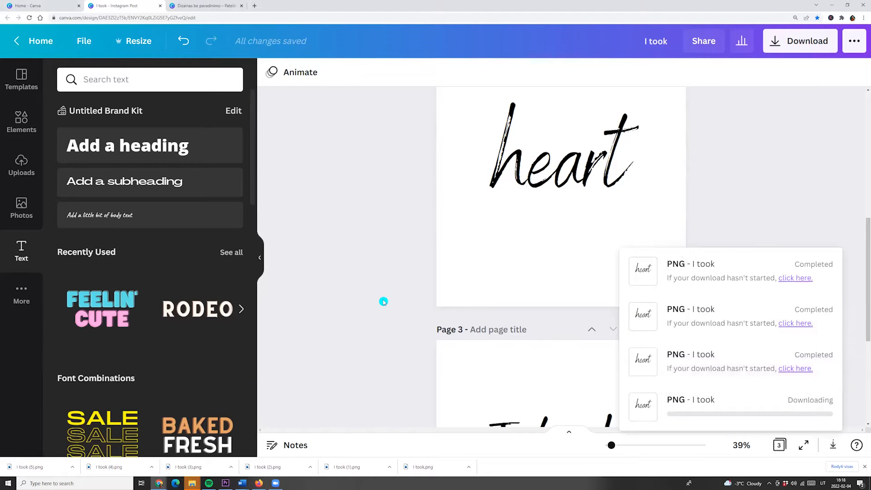
Step: Open the Downloads folder and upload the seven phrase images, "I took" through "I took (6)", to the design's uploads
{"action": "left_click", "coordinate": [74, 469]}
{"action": "left_click", "coordinate": [101, 448]}
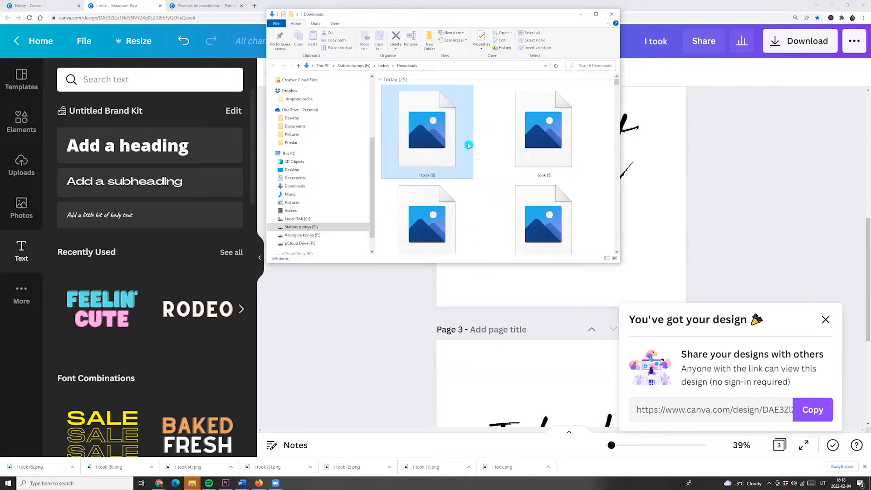
{"action": "left_click", "coordinate": [426, 130]}
{"action": "scroll", "coordinate": [454, 181], "scroll_direction": "down", "scroll_amount": 3}
{"action": "left_click", "coordinate": [443, 117], "text": "shift"}
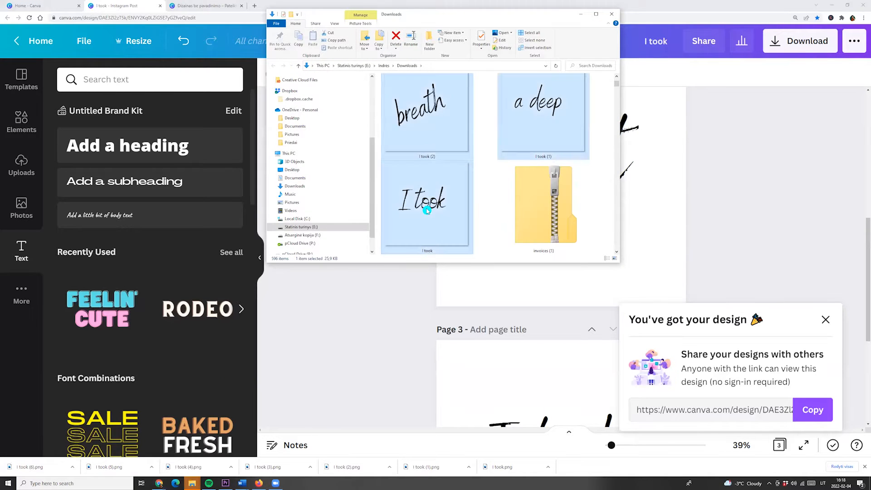
{"action": "left_click_drag", "start_coordinate": [443, 116], "coordinate": [137, 224]}
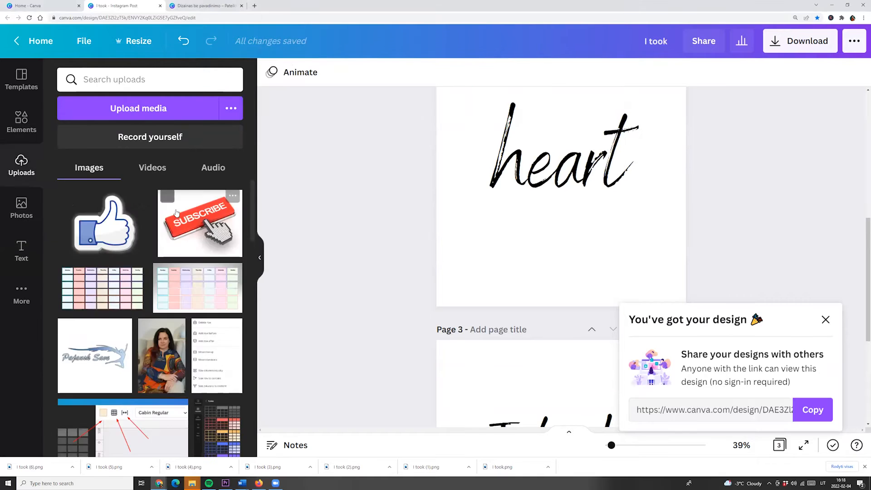
Step: Insert a blank page after page 1 and place the uploaded "I took" image on it
{"action": "scroll", "coordinate": [389, 279], "scroll_direction": "up", "scroll_amount": 3}
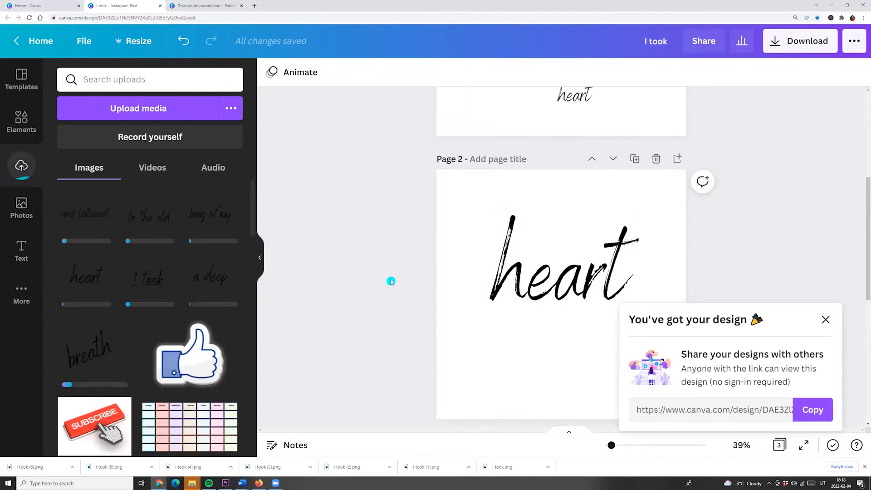
{"action": "scroll", "coordinate": [390, 281], "scroll_direction": "up", "scroll_amount": 5}
{"action": "left_click", "coordinate": [678, 110]}
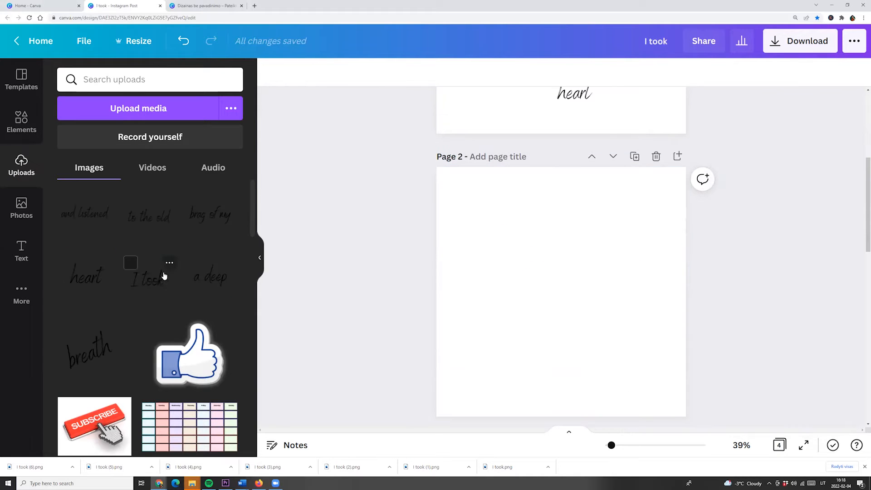
{"action": "left_click", "coordinate": [151, 281]}
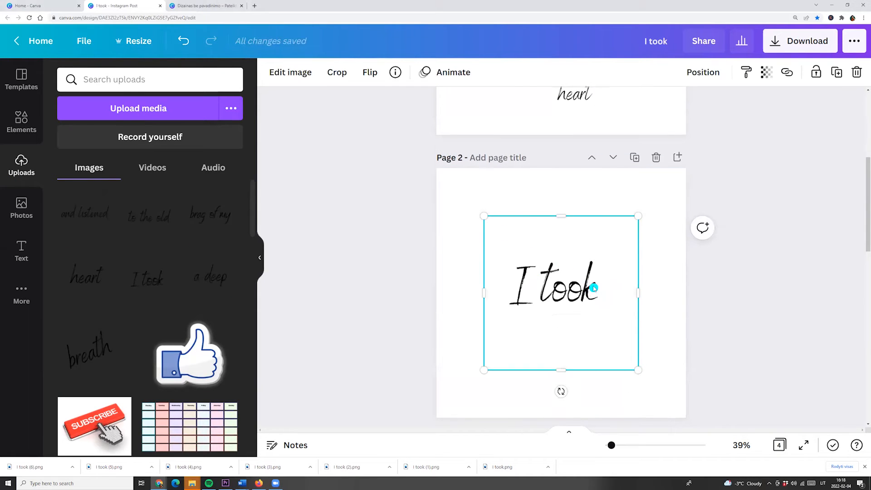
Step: Add the Glow shadow effect to the "I took" image on page 2
{"action": "scroll", "coordinate": [592, 286], "scroll_direction": "up", "scroll_amount": 3}
{"action": "scroll", "coordinate": [590, 285], "scroll_direction": "down", "scroll_amount": 2}
{"action": "scroll", "coordinate": [589, 283], "scroll_direction": "up", "scroll_amount": 3}
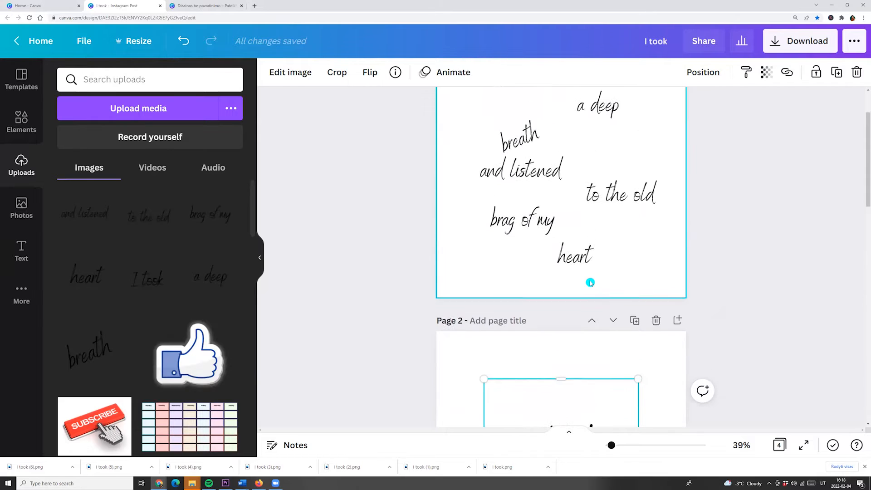
{"action": "scroll", "coordinate": [589, 282], "scroll_direction": "down", "scroll_amount": 3}
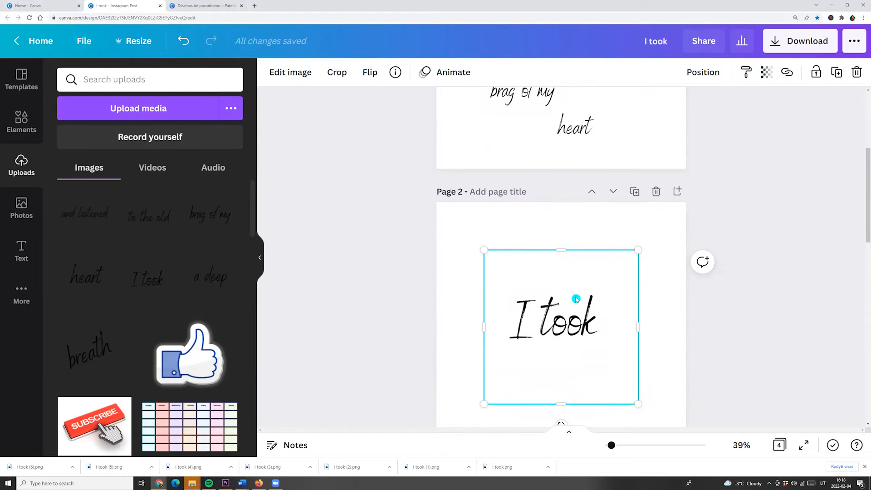
{"action": "left_click", "coordinate": [300, 75]}
{"action": "scroll", "coordinate": [126, 286], "scroll_direction": "down", "scroll_amount": 3}
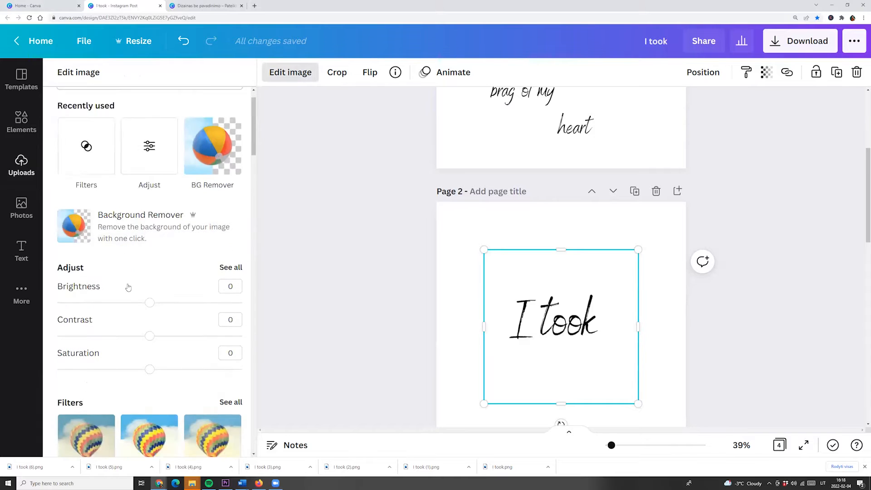
{"action": "scroll", "coordinate": [125, 291], "scroll_direction": "down", "scroll_amount": 8}
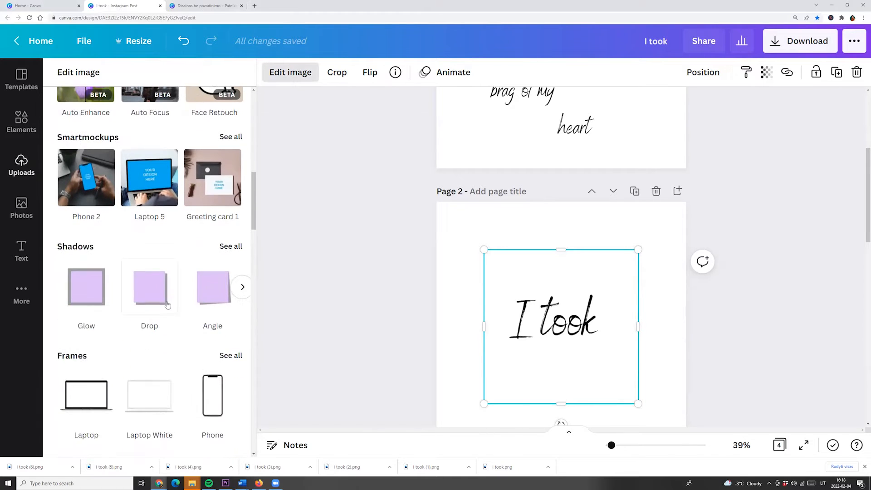
{"action": "left_click", "coordinate": [87, 286]}
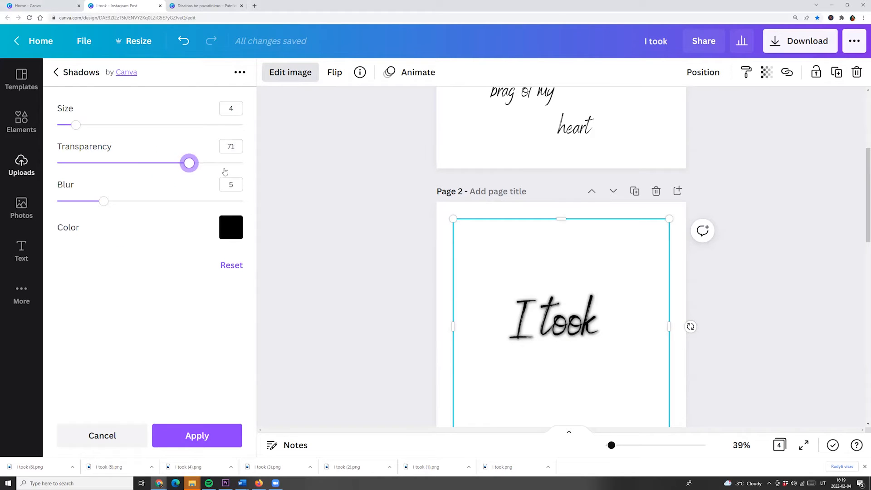
Step: Set the glow to size 0, transparency 100 and blur 20 with a light teal colour
{"action": "left_click_drag", "start_coordinate": [225, 171], "coordinate": [282, 171]}
{"action": "left_click_drag", "start_coordinate": [98, 161], "coordinate": [58, 152]}
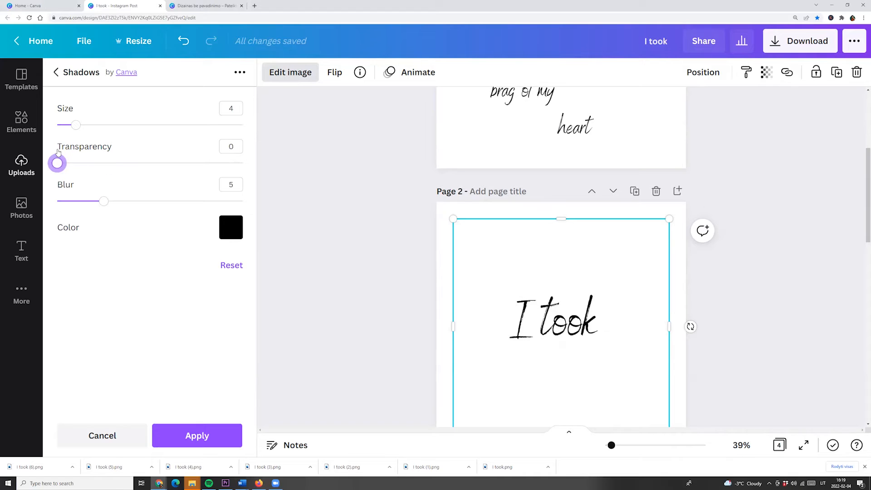
{"action": "left_click_drag", "start_coordinate": [119, 211], "coordinate": [301, 212]}
{"action": "left_click_drag", "start_coordinate": [60, 165], "coordinate": [247, 162]}
{"action": "left_click_drag", "start_coordinate": [75, 124], "coordinate": [56, 124]}
{"action": "left_click", "coordinate": [231, 227]}
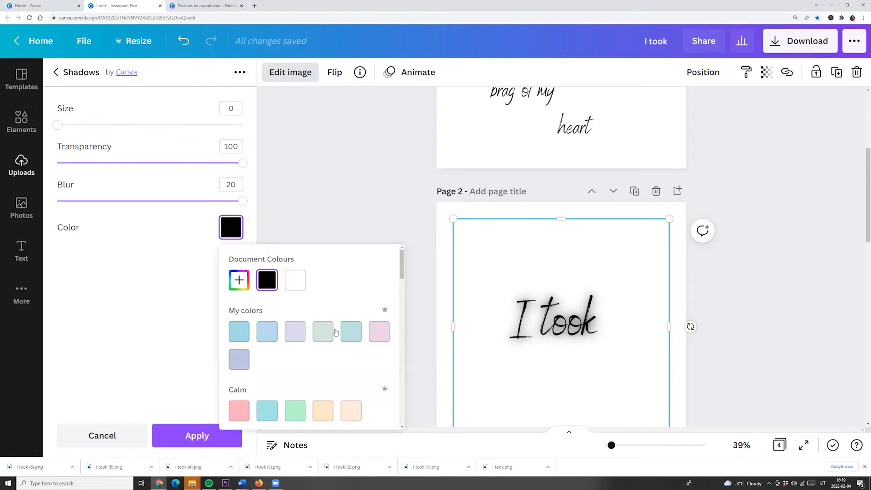
{"action": "left_click", "coordinate": [347, 331]}
{"action": "left_click", "coordinate": [193, 279]}
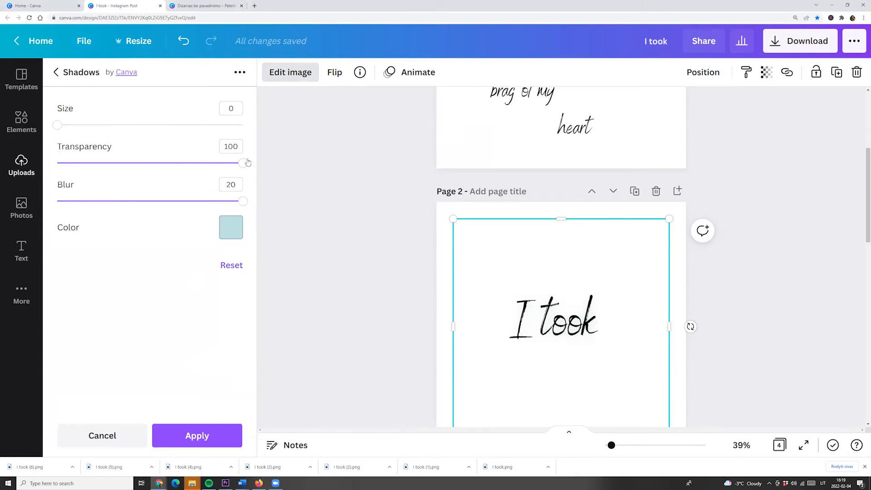
Step: Set the glow size to 40, colour it yellow from the "Autumn with blue 2" palette, and apply the effect
{"action": "left_click_drag", "start_coordinate": [49, 154], "coordinate": [242, 164]}
{"action": "left_click_drag", "start_coordinate": [57, 125], "coordinate": [242, 125]}
{"action": "left_click", "coordinate": [231, 228]}
{"action": "scroll", "coordinate": [272, 327], "scroll_direction": "down", "scroll_amount": 10}
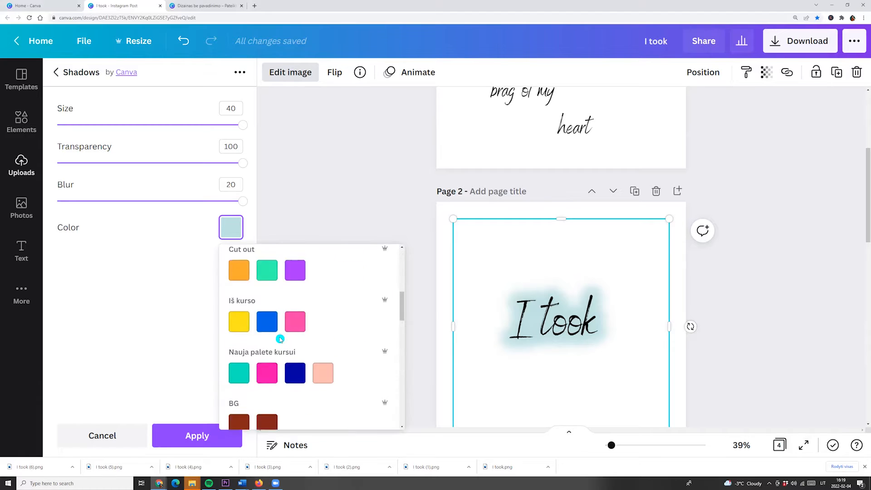
{"action": "scroll", "coordinate": [281, 339], "scroll_direction": "down", "scroll_amount": 1}
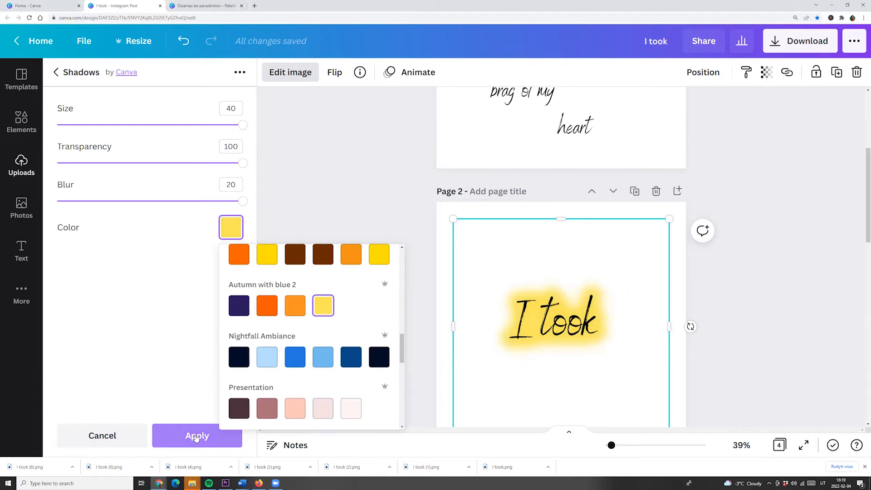
{"action": "left_click", "coordinate": [197, 437]}
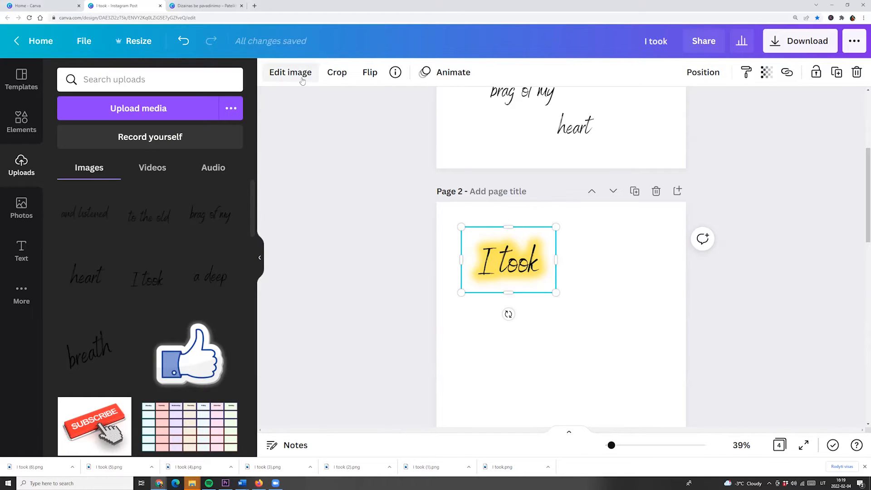
Step: Give the "I took" image a second Glow effect in black with size 25, transparency 100 and blur 0
{"action": "left_click", "coordinate": [301, 75]}
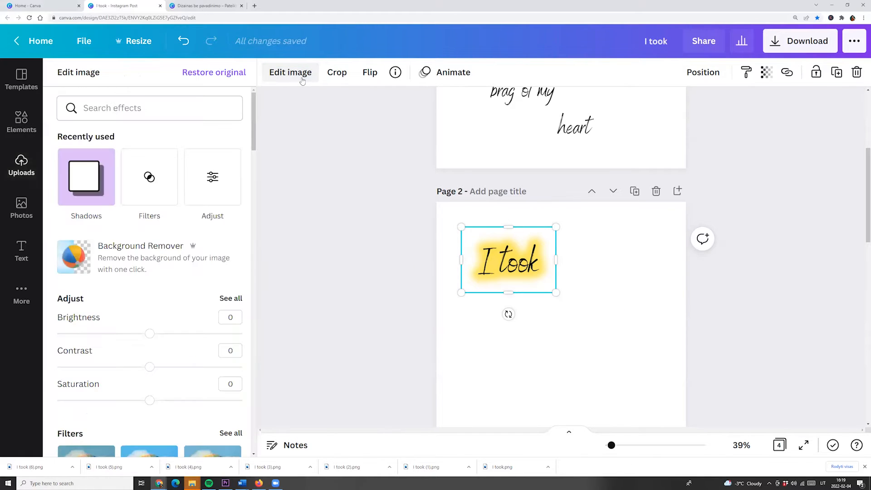
{"action": "left_click", "coordinate": [72, 193]}
{"action": "left_click", "coordinate": [152, 145]}
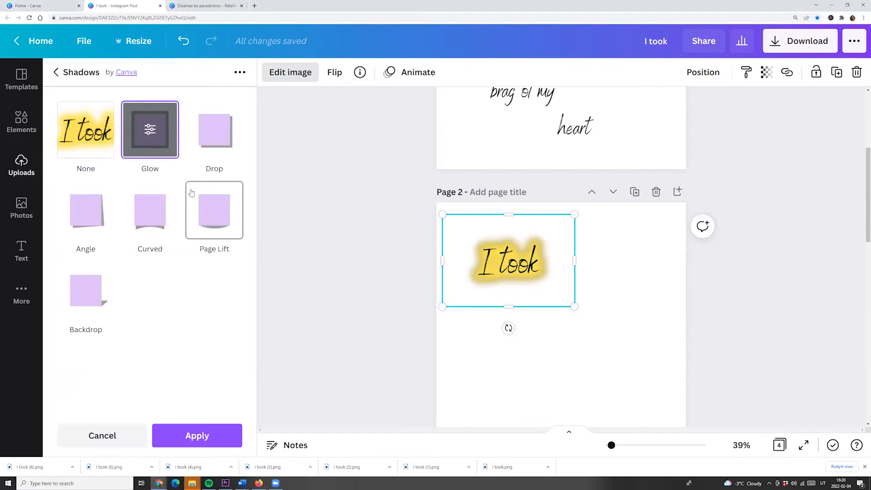
{"action": "left_click", "coordinate": [154, 136]}
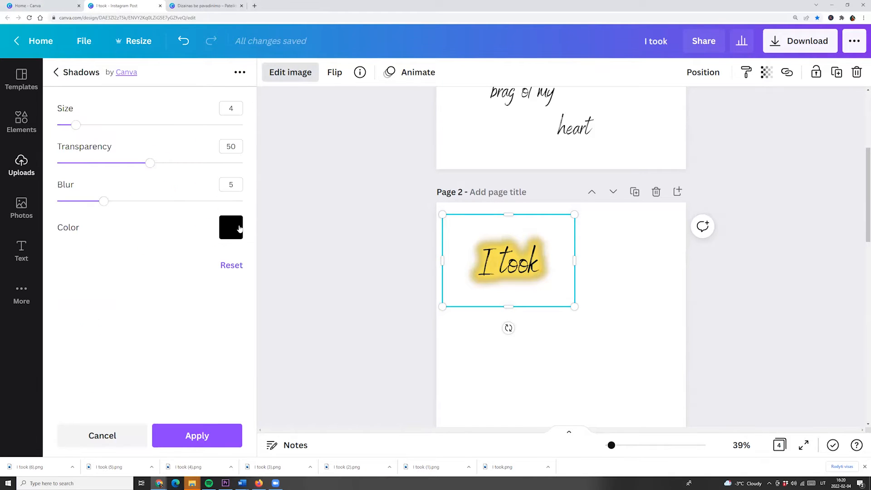
{"action": "left_click", "coordinate": [239, 228]}
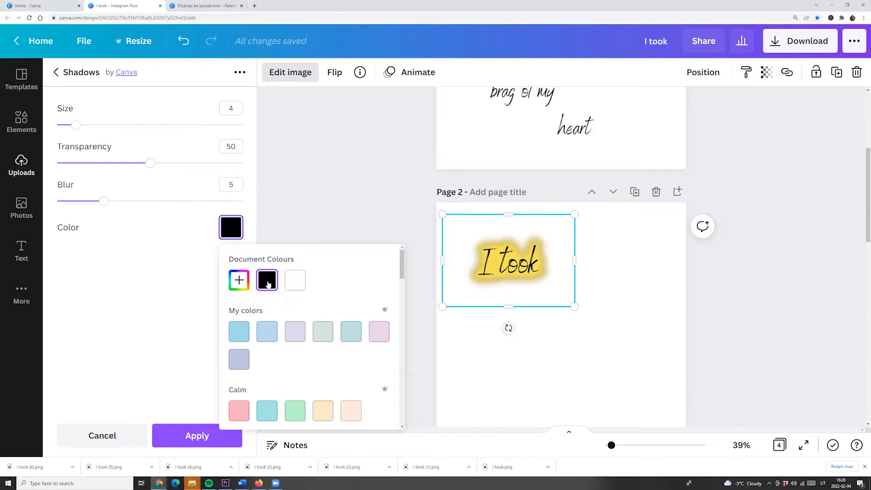
{"action": "left_click_drag", "start_coordinate": [147, 167], "coordinate": [258, 157]}
{"action": "left_click_drag", "start_coordinate": [106, 203], "coordinate": [21, 192]}
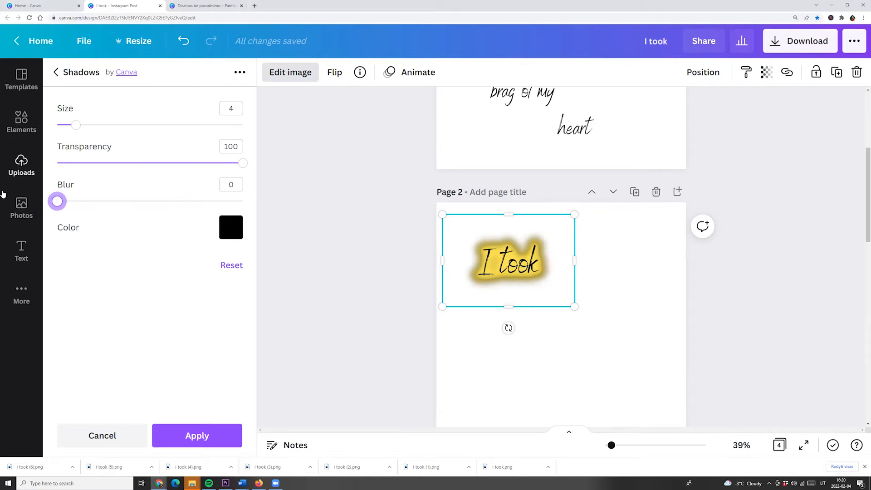
{"action": "left_click_drag", "start_coordinate": [87, 128], "coordinate": [205, 134]}
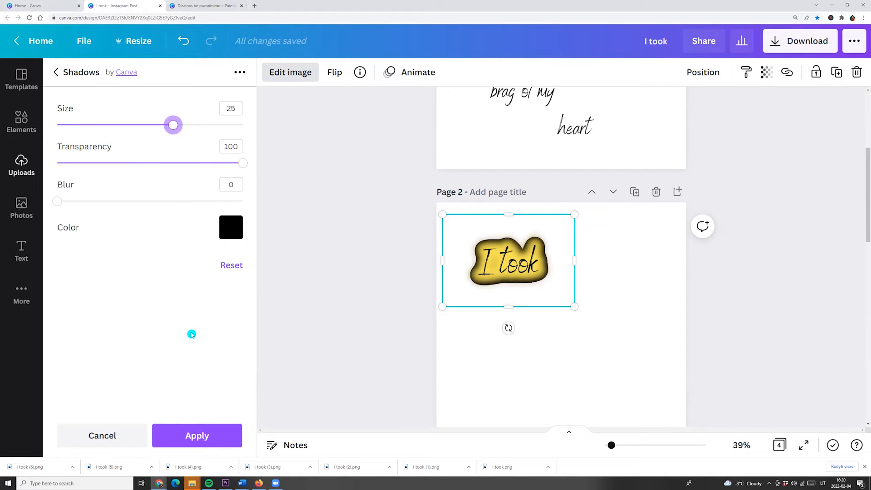
{"action": "left_click", "coordinate": [203, 443]}
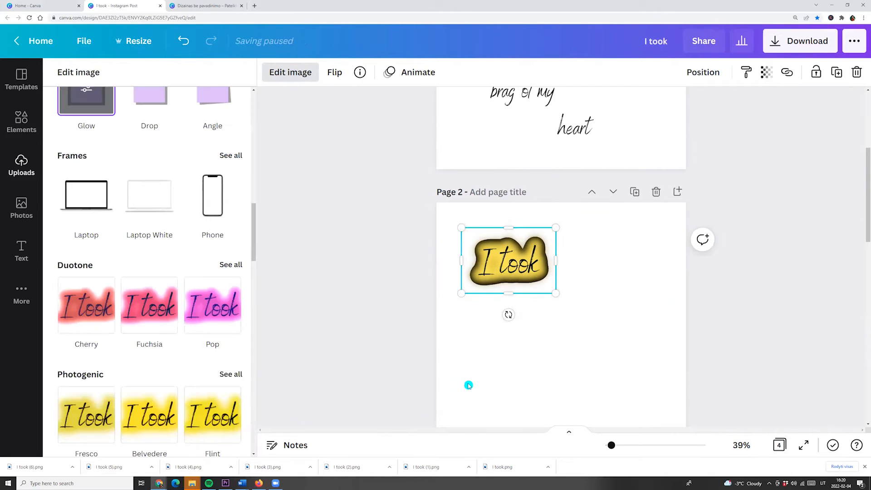
{"action": "left_click", "coordinate": [520, 368]}
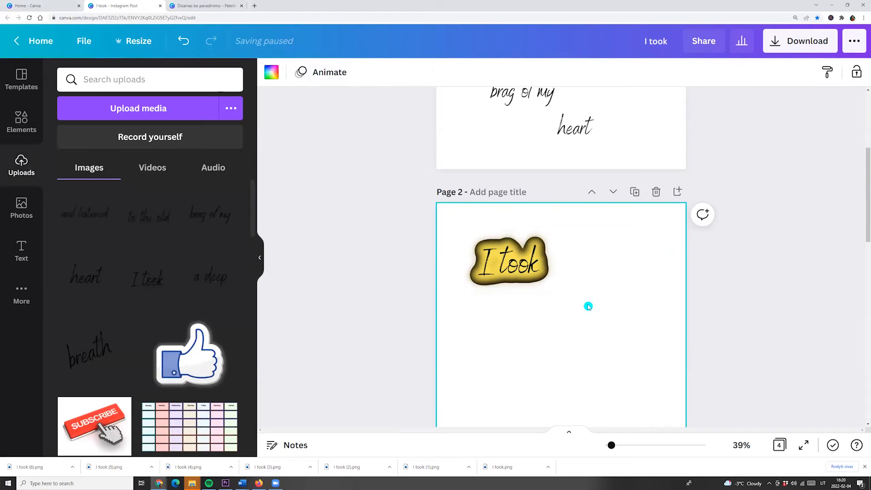
Step: Place the uploaded "a deep" image on page 2 and add the Glow shadow effect to it
{"action": "scroll", "coordinate": [587, 307], "scroll_direction": "up", "scroll_amount": 1}
{"action": "scroll", "coordinate": [600, 304], "scroll_direction": "up", "scroll_amount": 5}
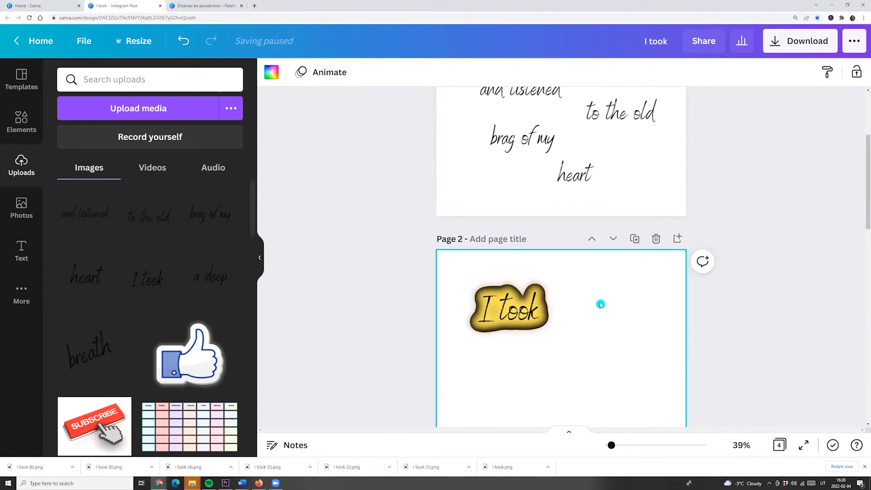
{"action": "scroll", "coordinate": [568, 282], "scroll_direction": "down", "scroll_amount": 7}
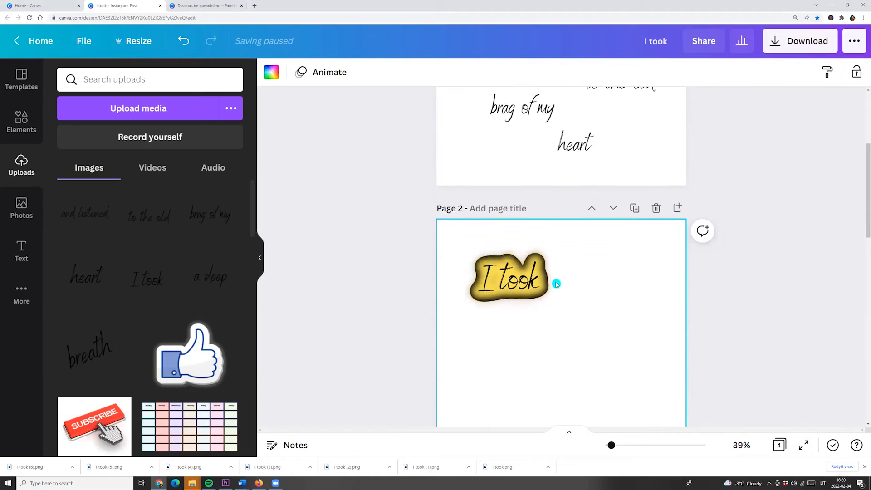
{"action": "left_click", "coordinate": [212, 282]}
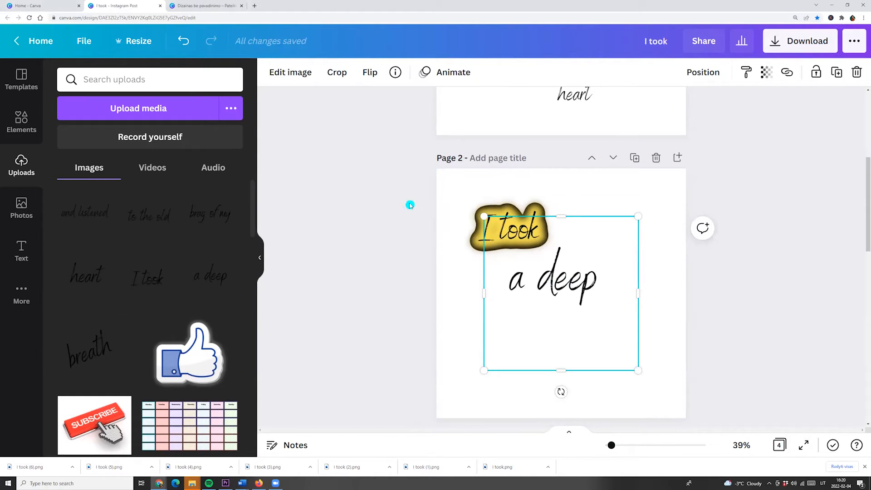
{"action": "left_click", "coordinate": [290, 71]}
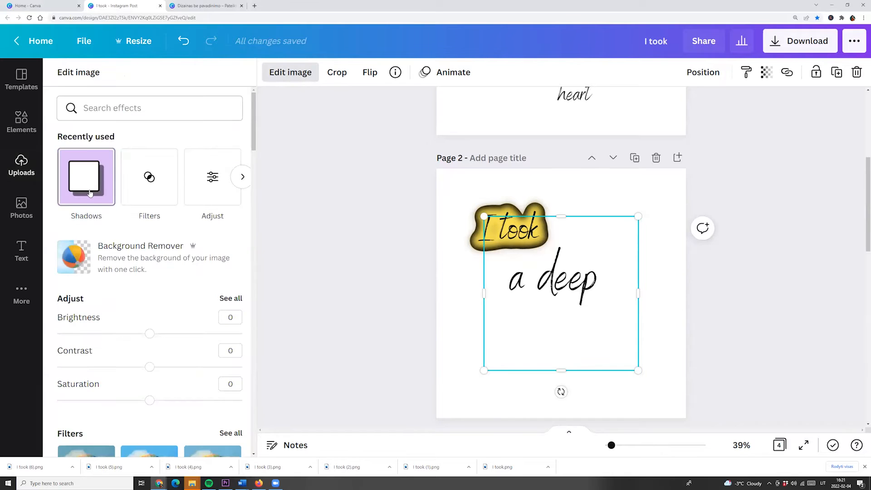
{"action": "left_click", "coordinate": [91, 193]}
{"action": "left_click", "coordinate": [150, 129]}
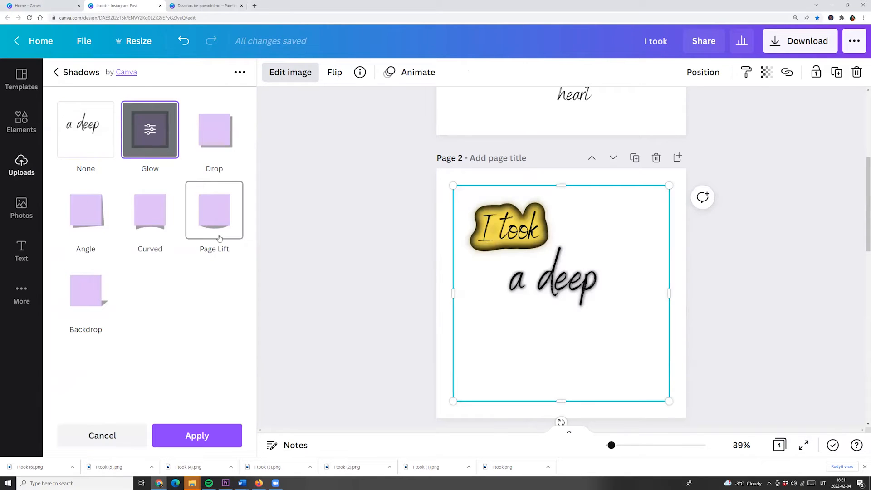
{"action": "left_click", "coordinate": [153, 137]}
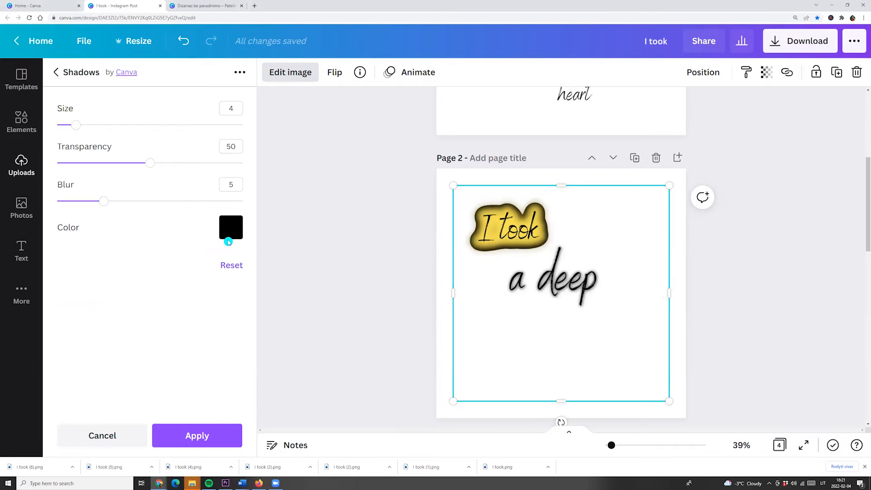
Step: Colour the glow pale yellow from the "Autumn" palette, set transparency 100, blur 20 and size 40, and apply it
{"action": "left_click", "coordinate": [227, 232]}
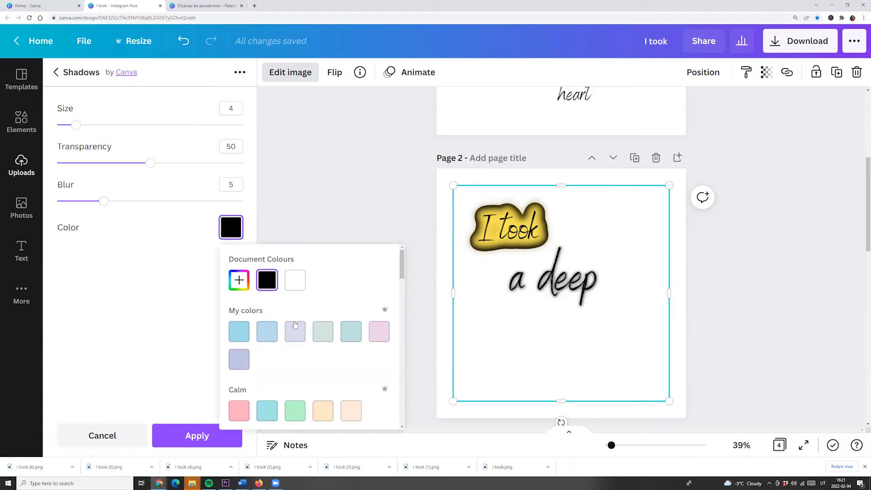
{"action": "scroll", "coordinate": [296, 317], "scroll_direction": "down", "scroll_amount": 10}
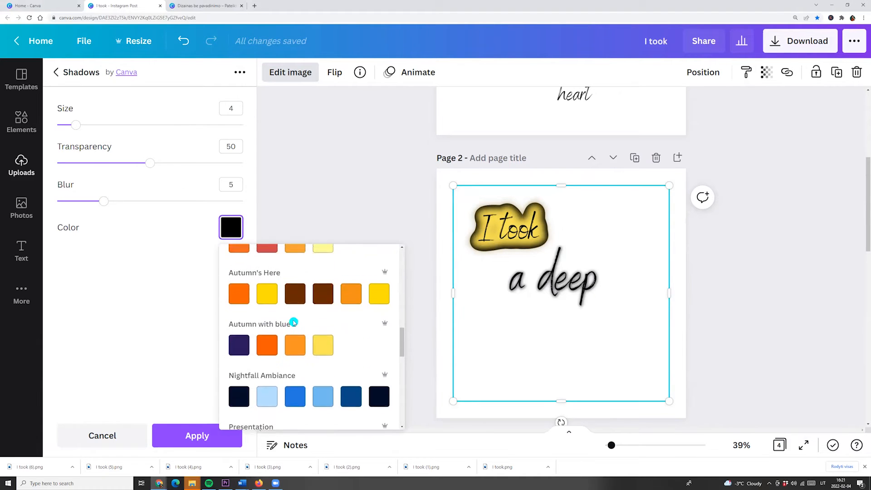
{"action": "scroll", "coordinate": [294, 322], "scroll_direction": "up", "scroll_amount": 2}
{"action": "left_click", "coordinate": [323, 307]}
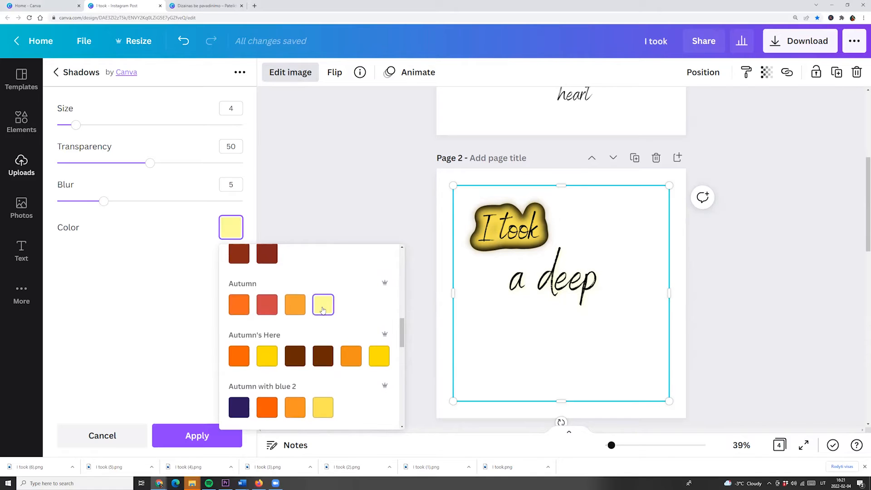
{"action": "left_click_drag", "start_coordinate": [150, 163], "coordinate": [247, 168]}
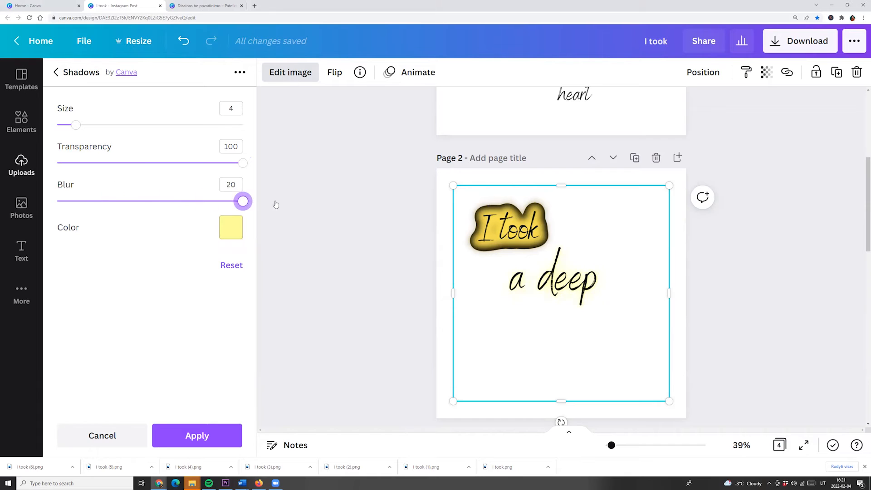
{"action": "left_click_drag", "start_coordinate": [75, 125], "coordinate": [284, 109]}
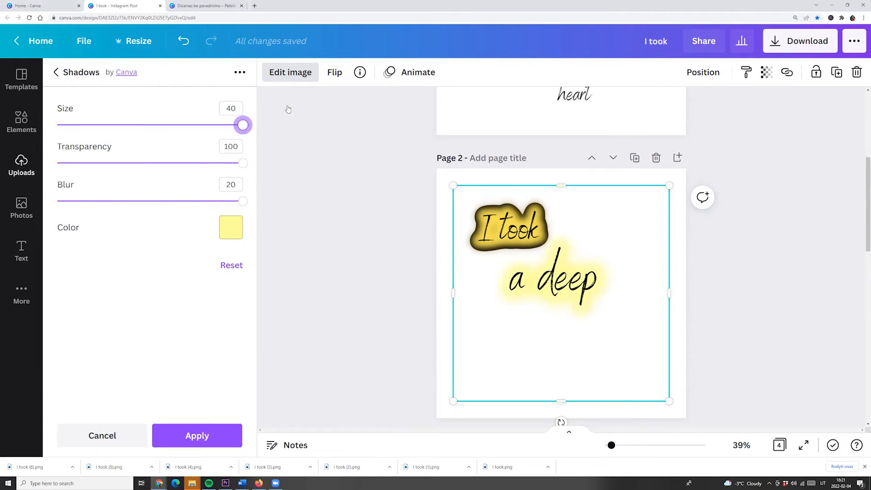
{"action": "left_click", "coordinate": [202, 433]}
{"action": "left_click", "coordinate": [543, 297]}
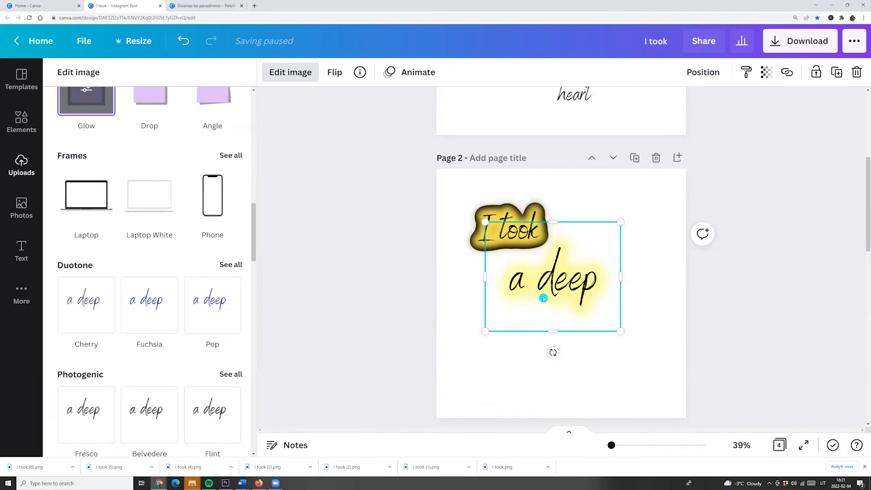
Step: Give the "a deep" image a second Glow effect in black with size 29, transparency 100 and blur 0
{"action": "scroll", "coordinate": [122, 247], "scroll_direction": "up", "scroll_amount": 3}
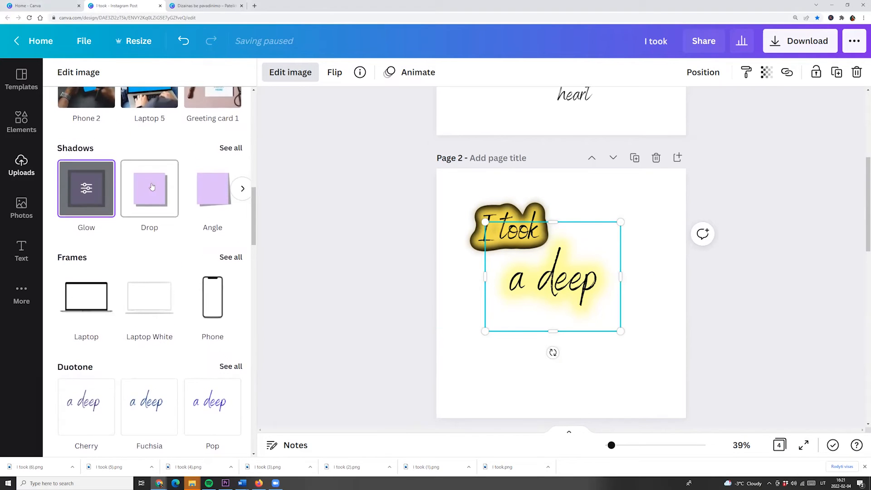
{"action": "left_click", "coordinate": [231, 148]}
{"action": "left_click", "coordinate": [154, 137]}
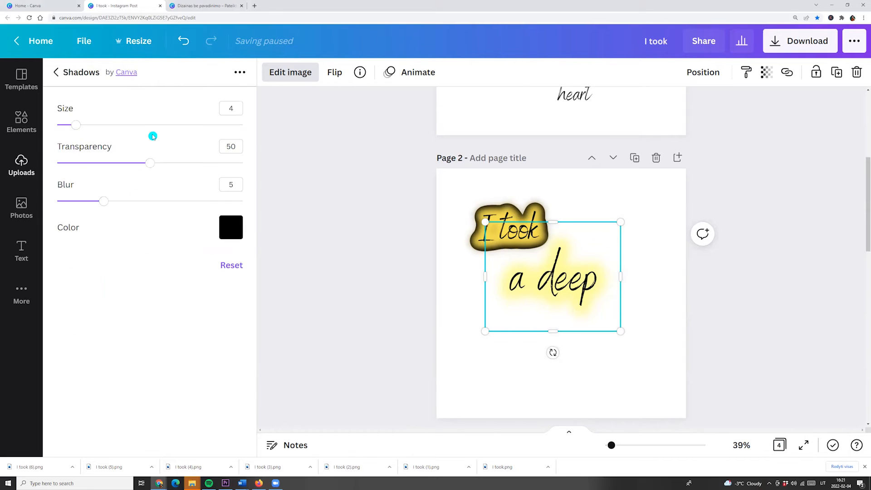
{"action": "left_click", "coordinate": [158, 168]}
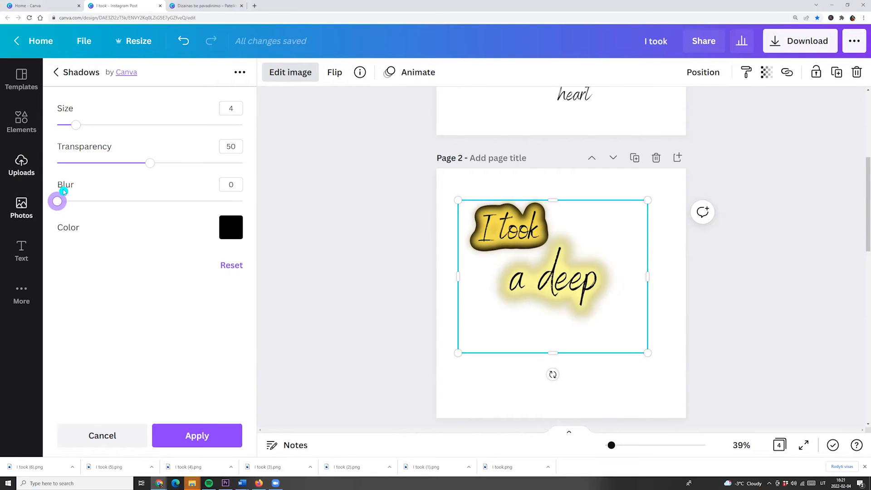
{"action": "left_click_drag", "start_coordinate": [209, 164], "coordinate": [322, 160]}
{"action": "left_click", "coordinate": [232, 234]}
{"action": "left_click_drag", "start_coordinate": [75, 124], "coordinate": [184, 142]}
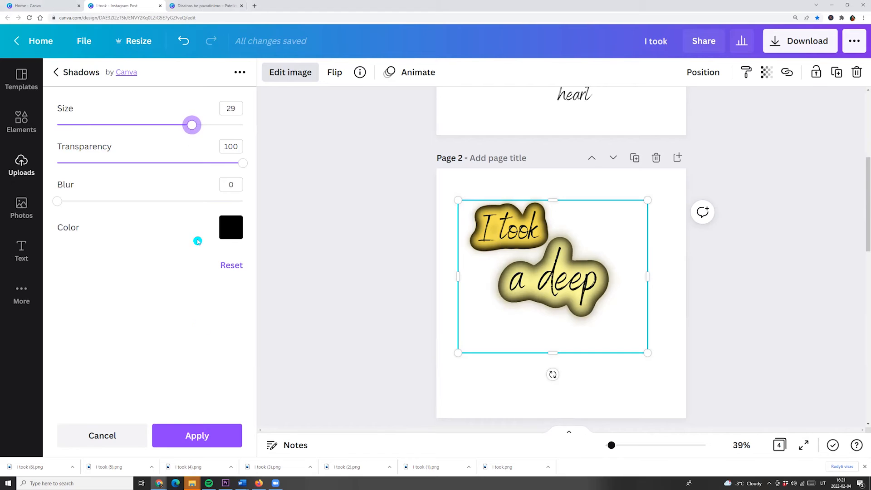
{"action": "left_click", "coordinate": [197, 442]}
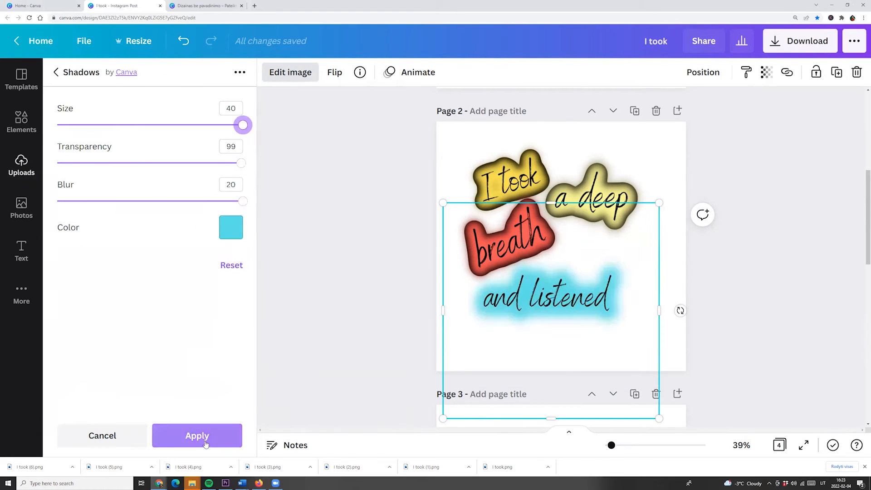
Step: Apply the light blue glow with size 40, transparency 99 and blur 20 to the "and listened" image
{"action": "left_click", "coordinate": [197, 436]}
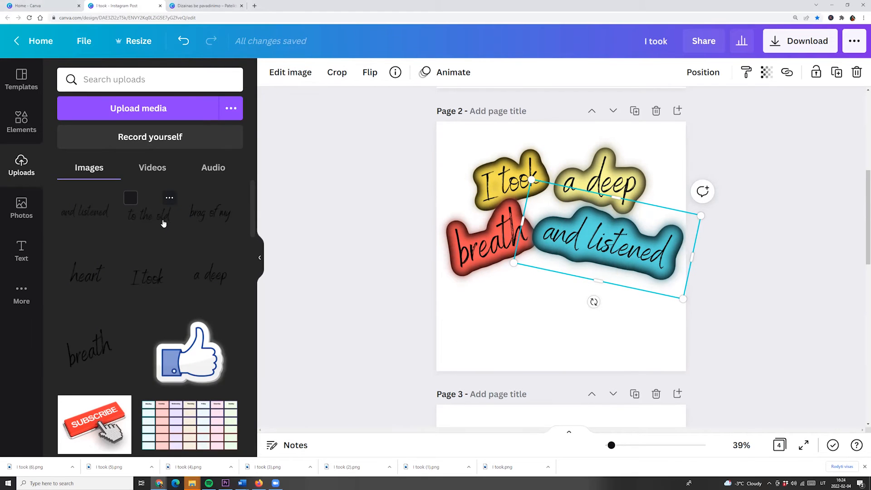
Step: Place the uploaded "to the old" image on page 2 and layer another Glow effect over its orange glow
{"action": "left_click", "coordinate": [164, 223]}
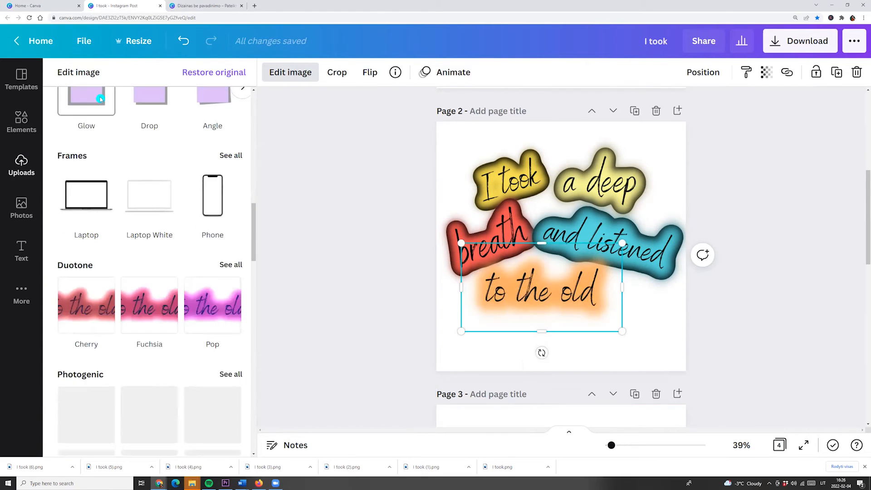
{"action": "left_click", "coordinate": [100, 99]}
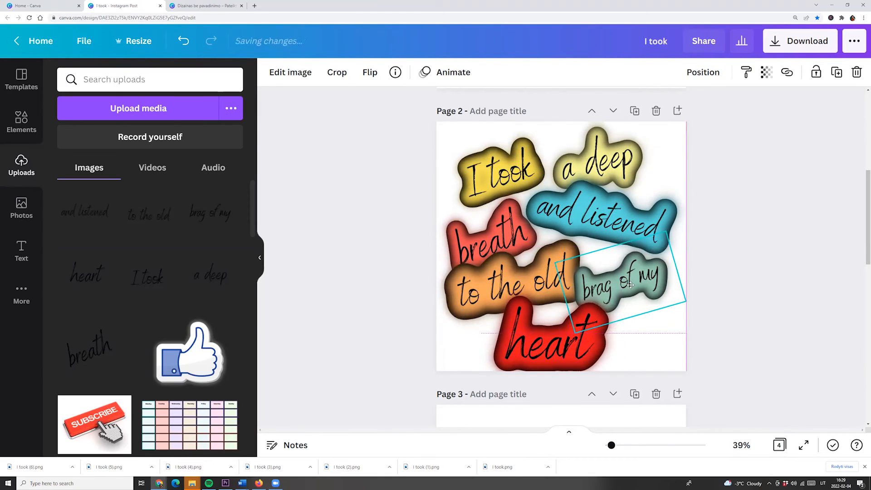
Step: Fine-tune the phrase layout on page 2 by moving "breath" slightly up and "a deep" slightly down
{"action": "left_click", "coordinate": [380, 278]}
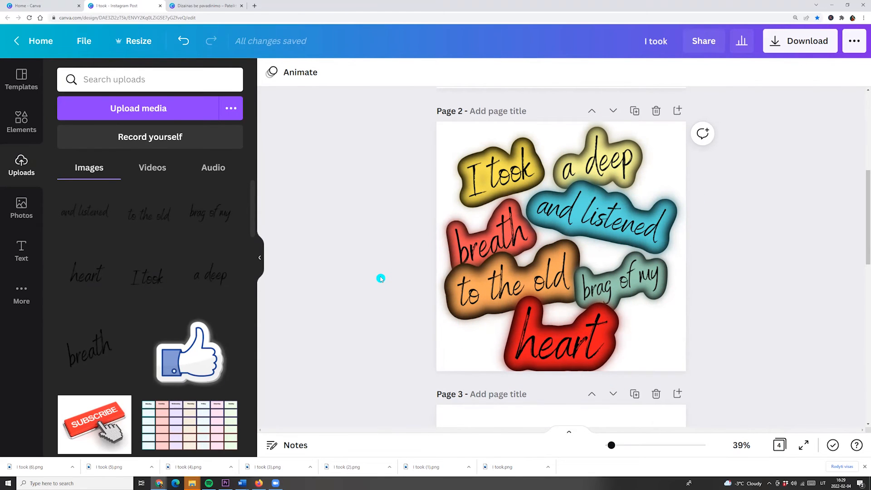
{"action": "key", "text": "ctrl+z"}
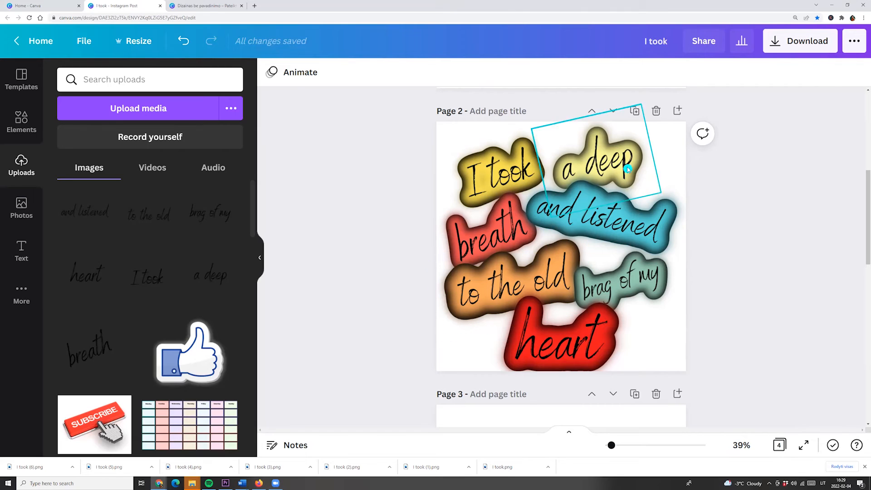
{"action": "left_click", "coordinate": [627, 167]}
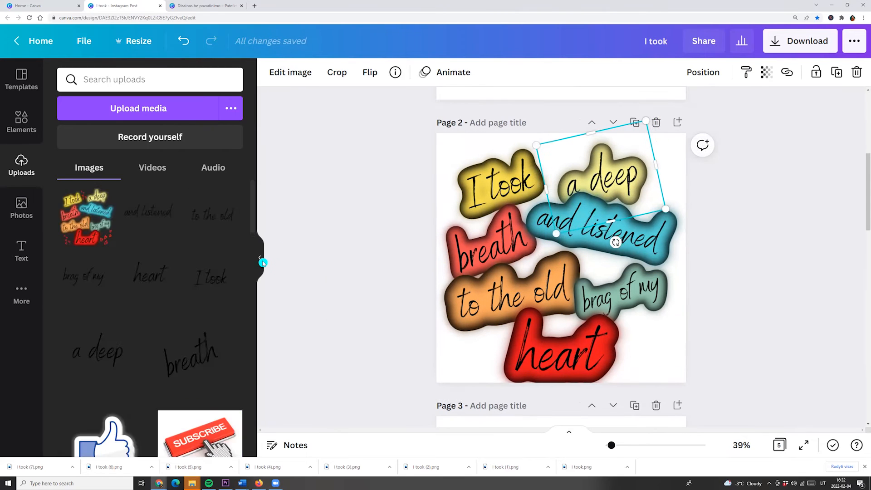
Step: Clear the selection and download the phrase collage as a PNG with a transparent background
{"action": "left_click", "coordinate": [260, 257]}
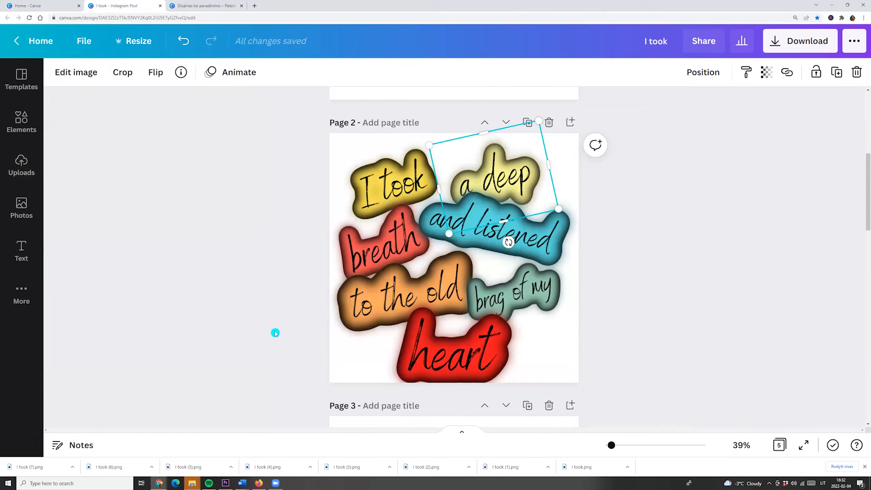
{"action": "left_click", "coordinate": [259, 330]}
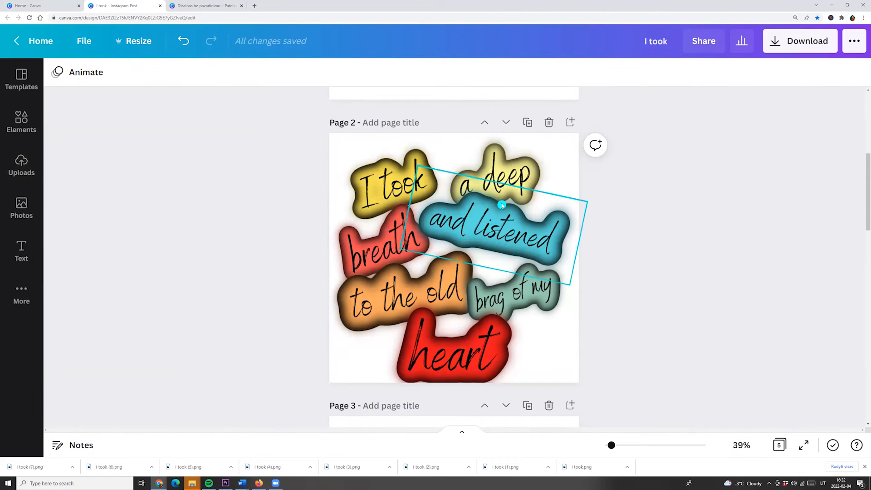
{"action": "left_click", "coordinate": [780, 49]}
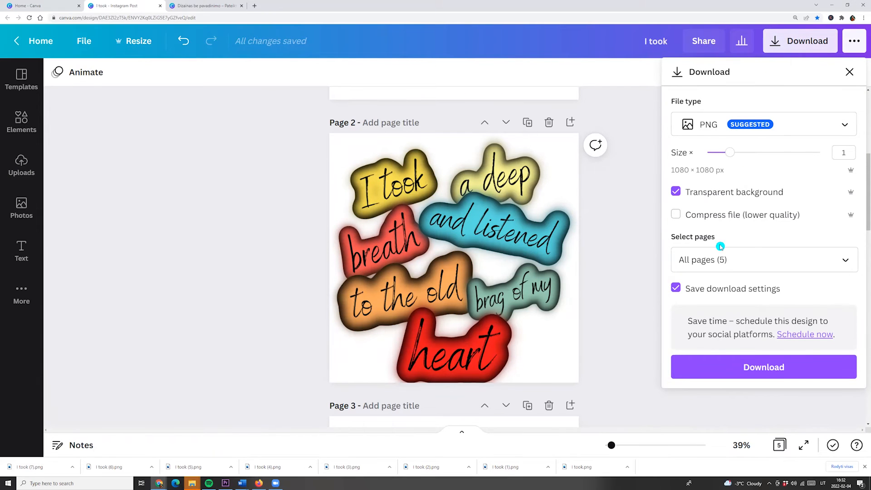
{"action": "left_click", "coordinate": [744, 367]}
Step: Upload the downloaded phrase collage PNG and add a blank page after page 2
{"action": "left_click", "coordinate": [72, 467]}
{"action": "left_click_drag", "start_coordinate": [429, 121], "coordinate": [41, 295]}
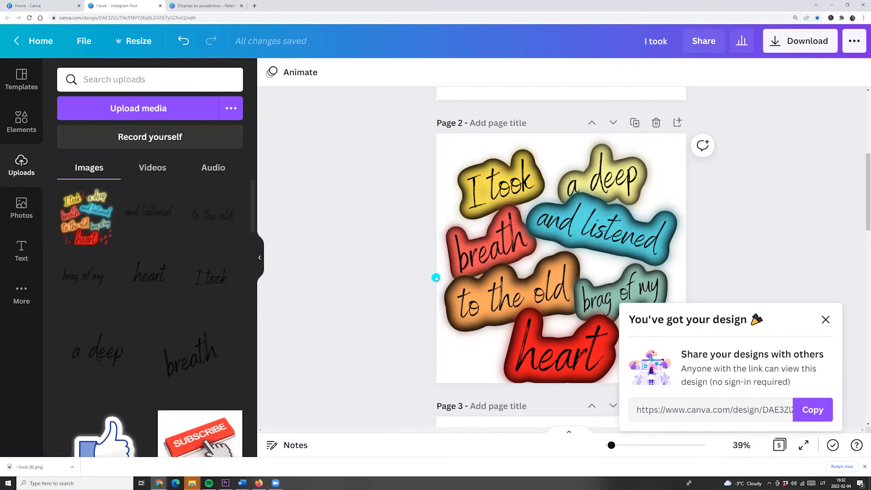
{"action": "left_click", "coordinate": [677, 123]}
Step: Place the uploaded collage on the new page 3 and enlarge it
{"action": "left_click", "coordinate": [86, 216]}
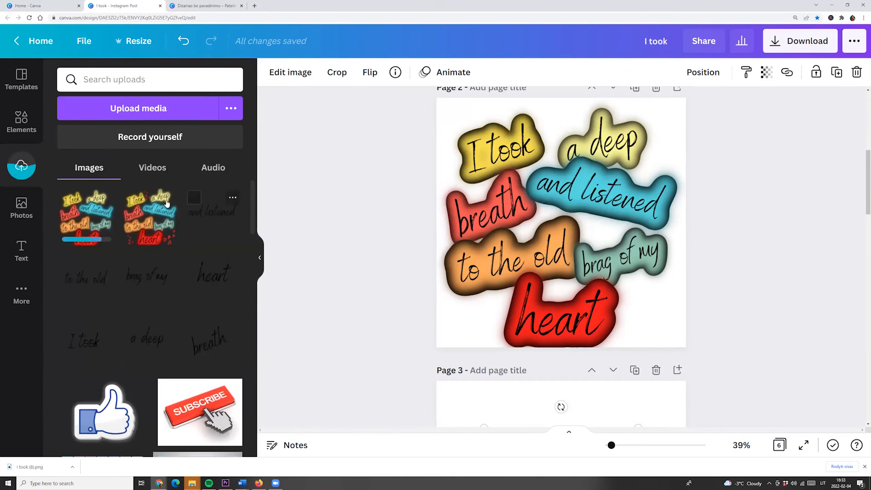
{"action": "left_click_drag", "start_coordinate": [468, 146], "coordinate": [449, 127]}
{"action": "left_click_drag", "start_coordinate": [638, 311], "coordinate": [660, 332]}
Step: Add a Glow shadow to the collage with size 40, transparency 100 and blur 20
{"action": "left_click", "coordinate": [298, 78]}
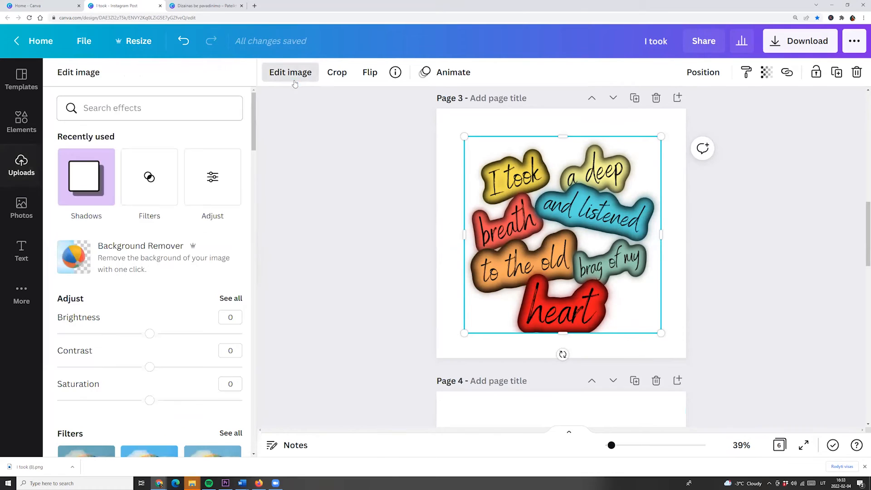
{"action": "left_click", "coordinate": [83, 181]}
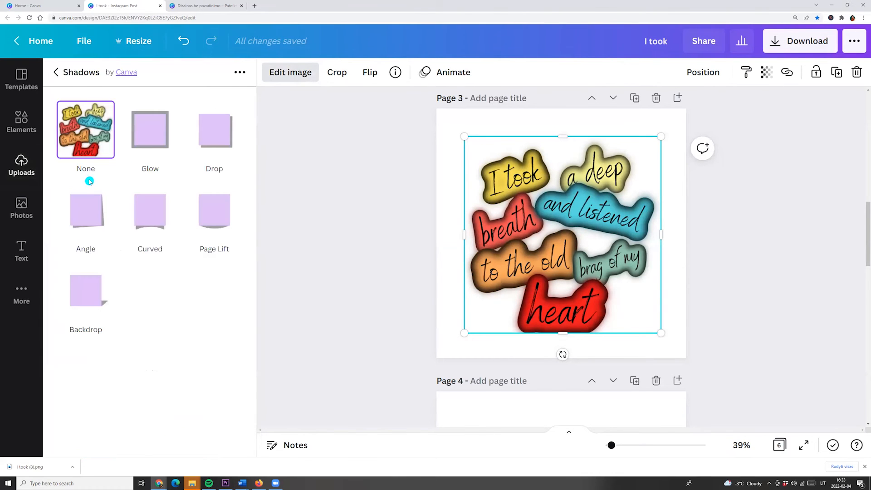
{"action": "left_click", "coordinate": [148, 136]}
{"action": "left_click", "coordinate": [148, 135]}
{"action": "left_click_drag", "start_coordinate": [87, 125], "coordinate": [243, 125]}
{"action": "left_click_drag", "start_coordinate": [151, 162], "coordinate": [168, 162]}
{"action": "left_click_drag", "start_coordinate": [255, 161], "coordinate": [243, 163]}
{"action": "left_click_drag", "start_coordinate": [104, 201], "coordinate": [243, 201]}
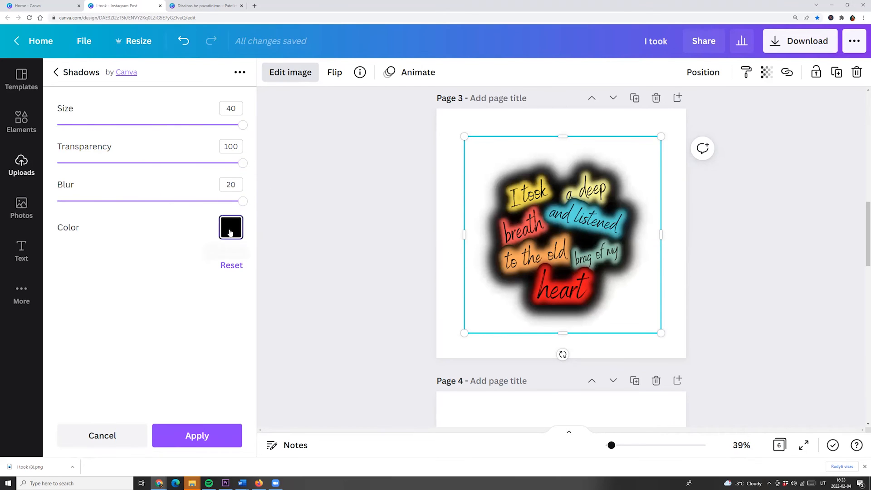
Step: Colour the collage's glow with the red from the Like palette and apply it
{"action": "left_click", "coordinate": [230, 222]}
{"action": "scroll", "coordinate": [309, 349], "scroll_direction": "down", "scroll_amount": 10}
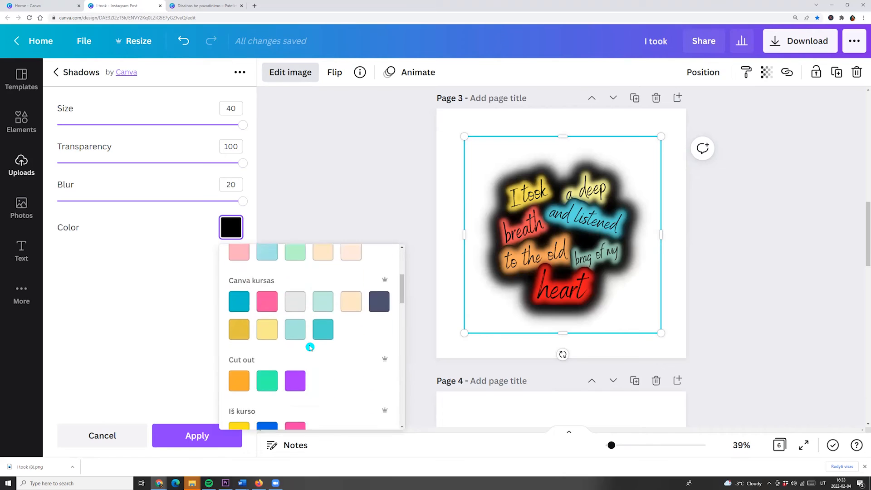
{"action": "scroll", "coordinate": [309, 354], "scroll_direction": "down", "scroll_amount": 7}
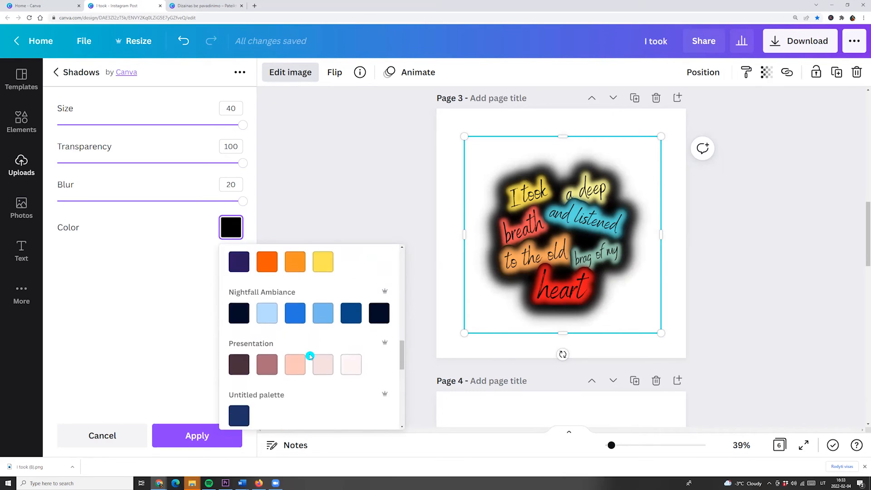
{"action": "left_click", "coordinate": [325, 271]}
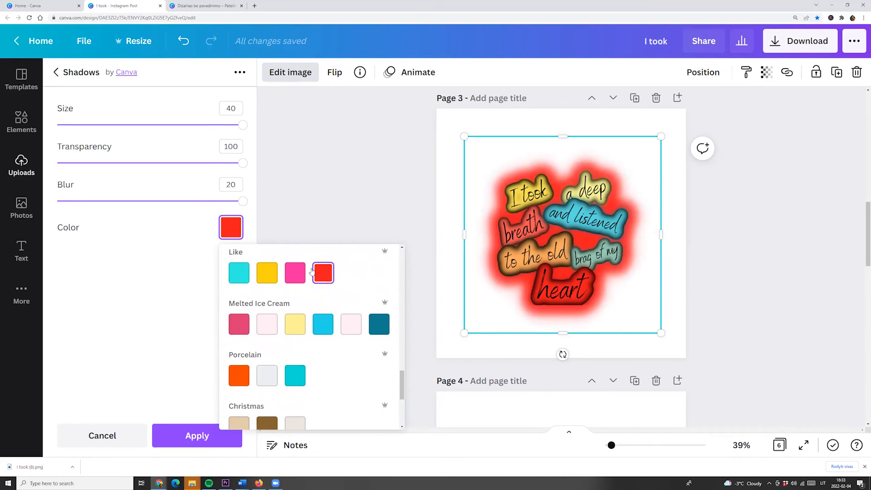
{"action": "left_click", "coordinate": [130, 277]}
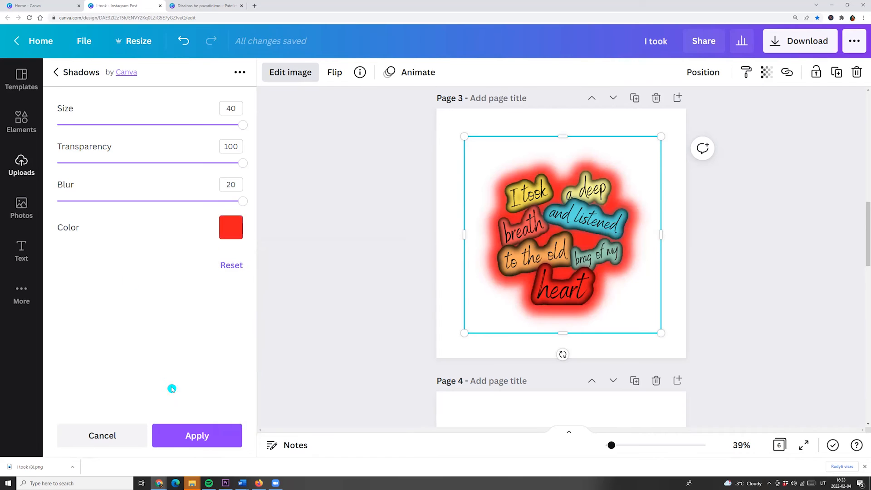
{"action": "left_click", "coordinate": [205, 436]}
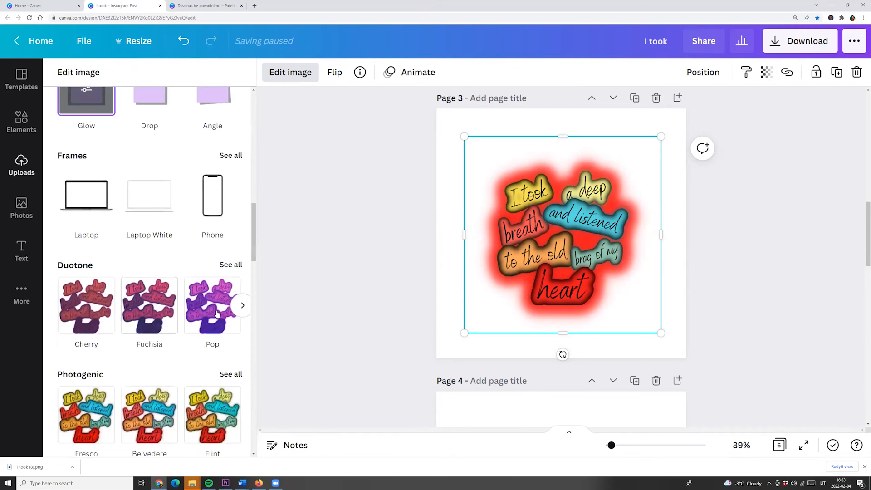
{"action": "scroll", "coordinate": [150, 344], "scroll_direction": "up", "scroll_amount": 5}
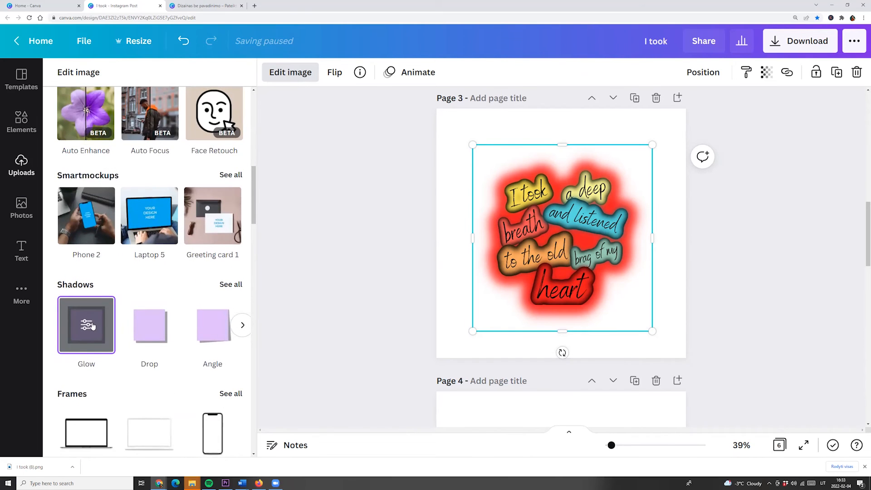
{"action": "left_click", "coordinate": [91, 326]}
{"action": "left_click", "coordinate": [190, 43]}
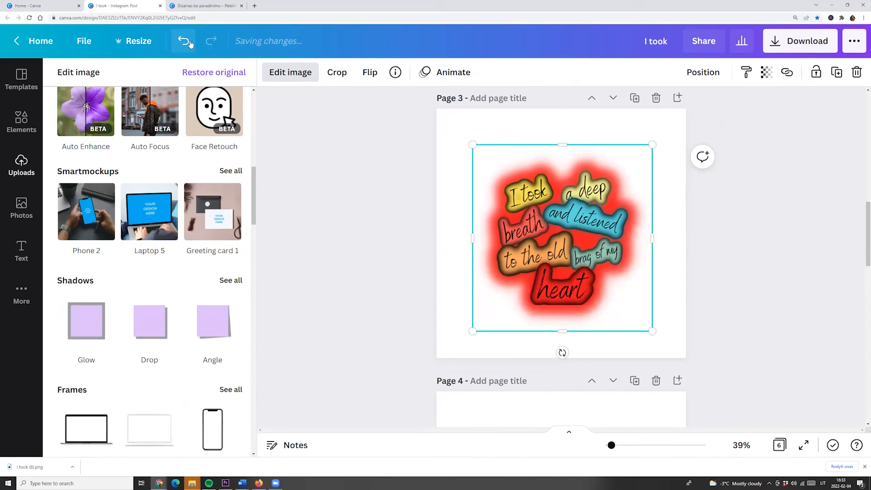
Step: Layer a black Glow with size 30, transparency 100 and blur 0 around the red glow, and enlarge the collage on page 3
{"action": "left_click", "coordinate": [94, 324]}
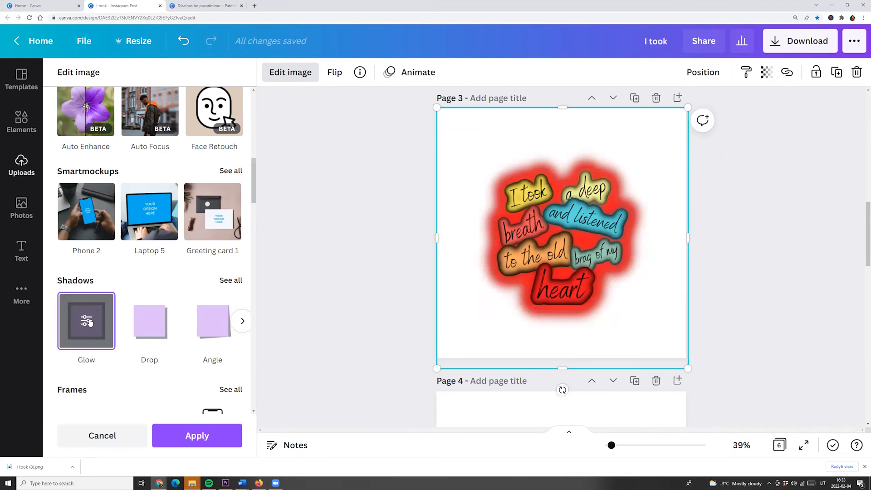
{"action": "left_click", "coordinate": [90, 322]}
{"action": "left_click_drag", "start_coordinate": [76, 125], "coordinate": [191, 124]}
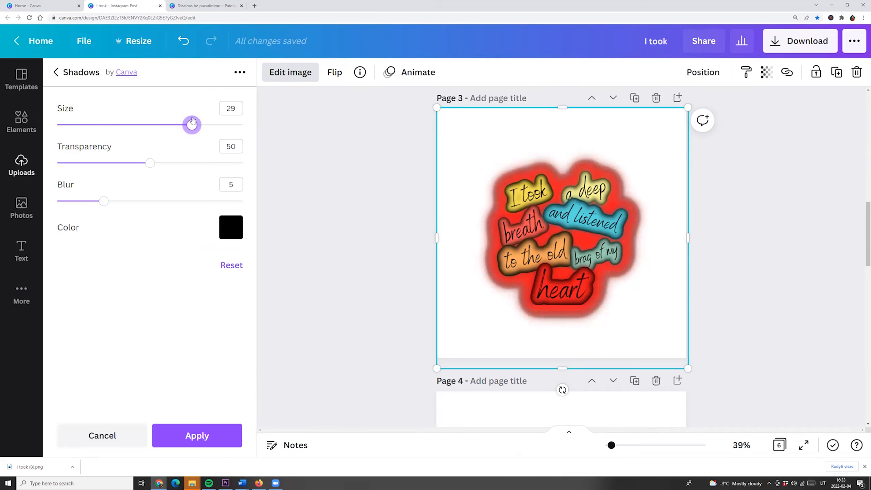
{"action": "left_click_drag", "start_coordinate": [150, 167], "coordinate": [264, 162]}
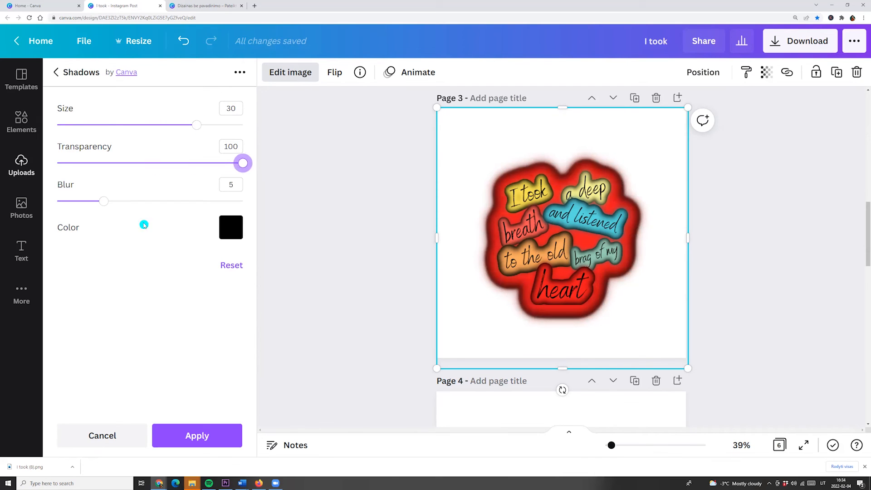
{"action": "left_click_drag", "start_coordinate": [104, 202], "coordinate": [58, 203]}
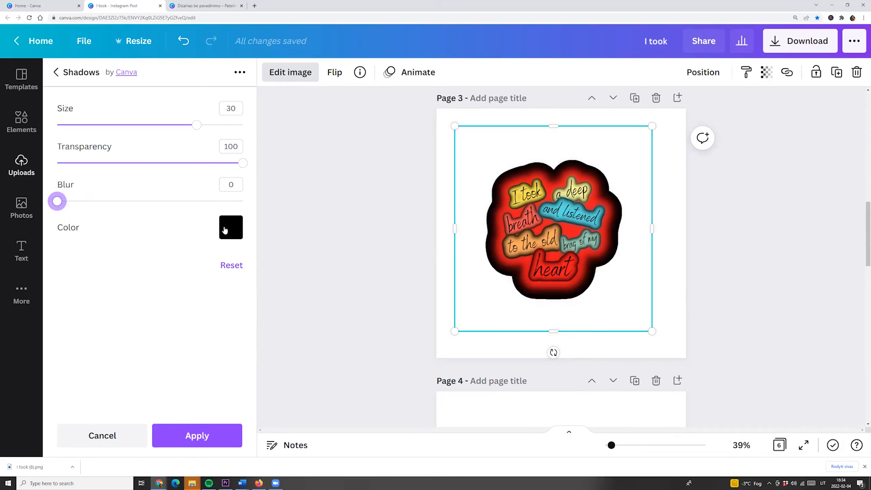
{"action": "left_click", "coordinate": [202, 440]}
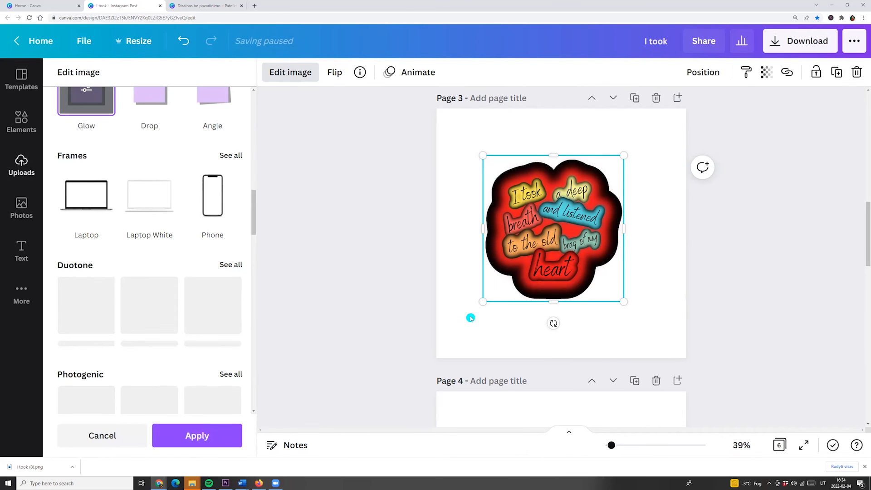
{"action": "left_click", "coordinate": [209, 439]}
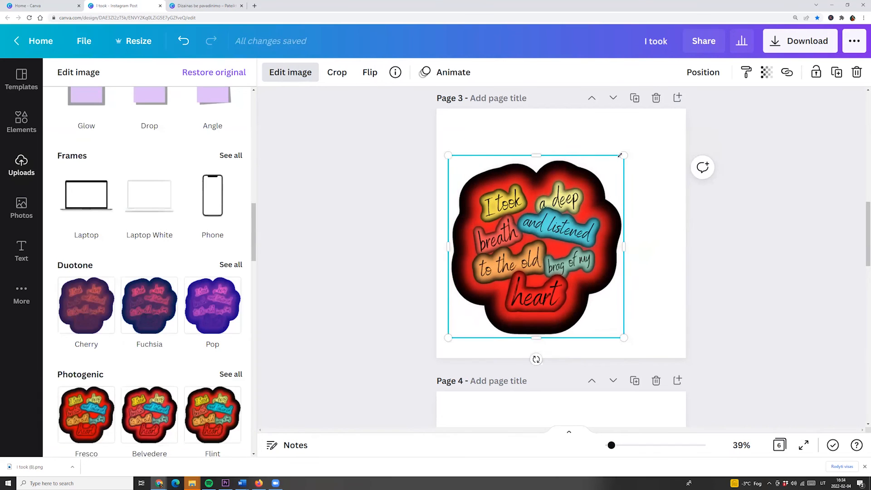
{"action": "key", "text": "Escape"}
{"action": "left_click", "coordinate": [387, 294]}
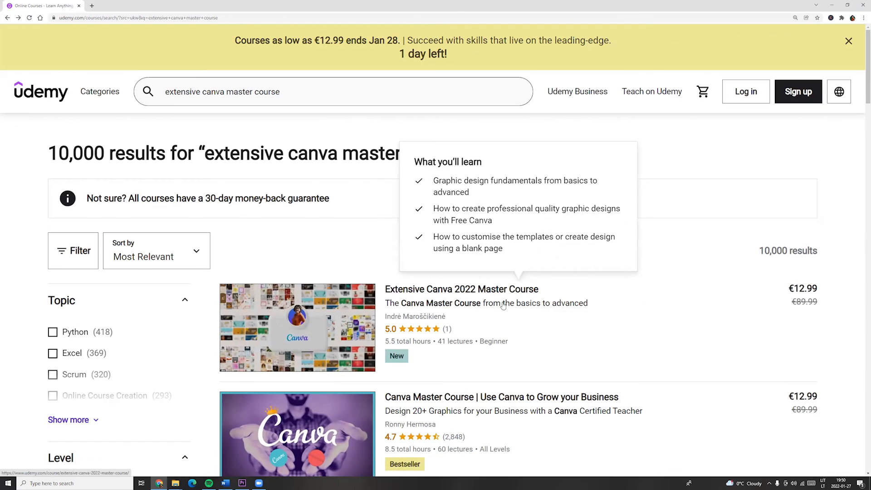
Step: On Udemy, open the Extensive Canva 2022 Master Course page and look through the course details
{"action": "left_click", "coordinate": [503, 305]}
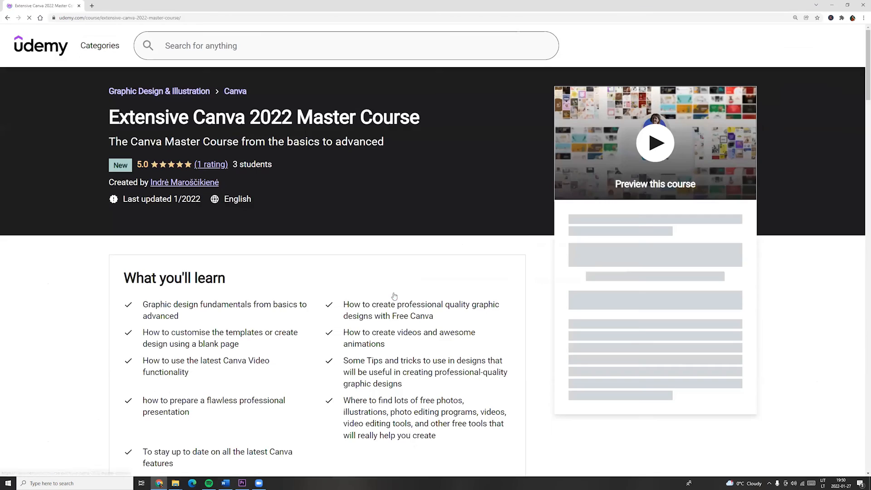
{"action": "scroll", "coordinate": [341, 264], "scroll_direction": "down", "scroll_amount": 10}
{"action": "scroll", "coordinate": [341, 264], "scroll_direction": "down", "scroll_amount": 10}
{"action": "left_click", "coordinate": [184, 247]}
{"action": "scroll", "coordinate": [188, 299], "scroll_direction": "down", "scroll_amount": 5}
{"action": "left_click", "coordinate": [191, 277]}
{"action": "scroll", "coordinate": [208, 317], "scroll_direction": "down", "scroll_amount": 4}
{"action": "left_click", "coordinate": [214, 252]}
{"action": "scroll", "coordinate": [215, 252], "scroll_direction": "down", "scroll_amount": 2}
{"action": "scroll", "coordinate": [215, 251], "scroll_direction": "down", "scroll_amount": 2}
{"action": "left_click", "coordinate": [223, 240]}
{"action": "scroll", "coordinate": [227, 232], "scroll_direction": "down", "scroll_amount": 4}
{"action": "left_click", "coordinate": [233, 219]}
{"action": "scroll", "coordinate": [235, 272], "scroll_direction": "down", "scroll_amount": 6}
{"action": "scroll", "coordinate": [239, 302], "scroll_direction": "up", "scroll_amount": 20}
{"action": "scroll", "coordinate": [255, 309], "scroll_direction": "up", "scroll_amount": 15}
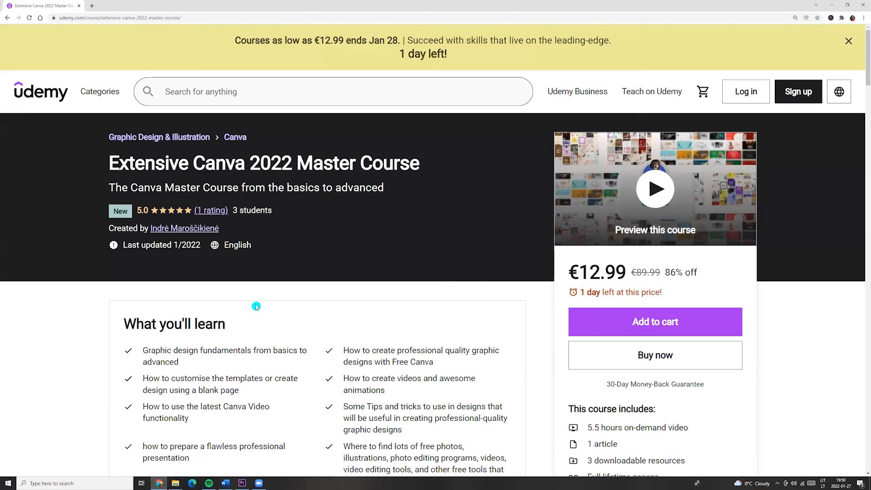